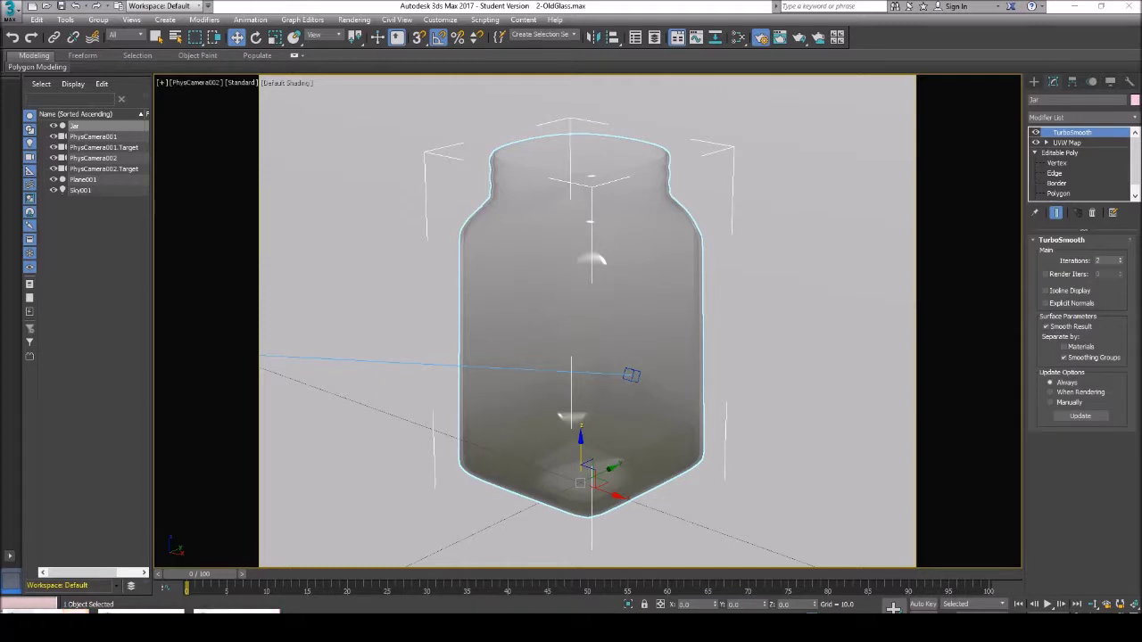
- Render the camera view of the jar with its existing glass material, and minimize the render window
{"action": "key", "text": "shift+q"}
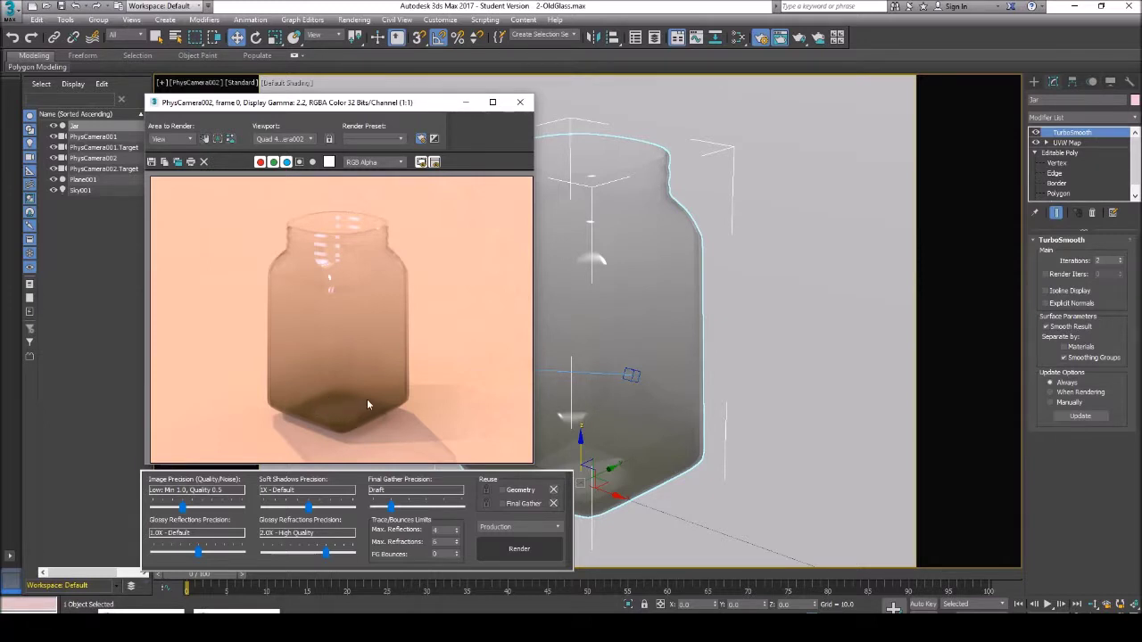
{"action": "left_click", "coordinate": [465, 102]}
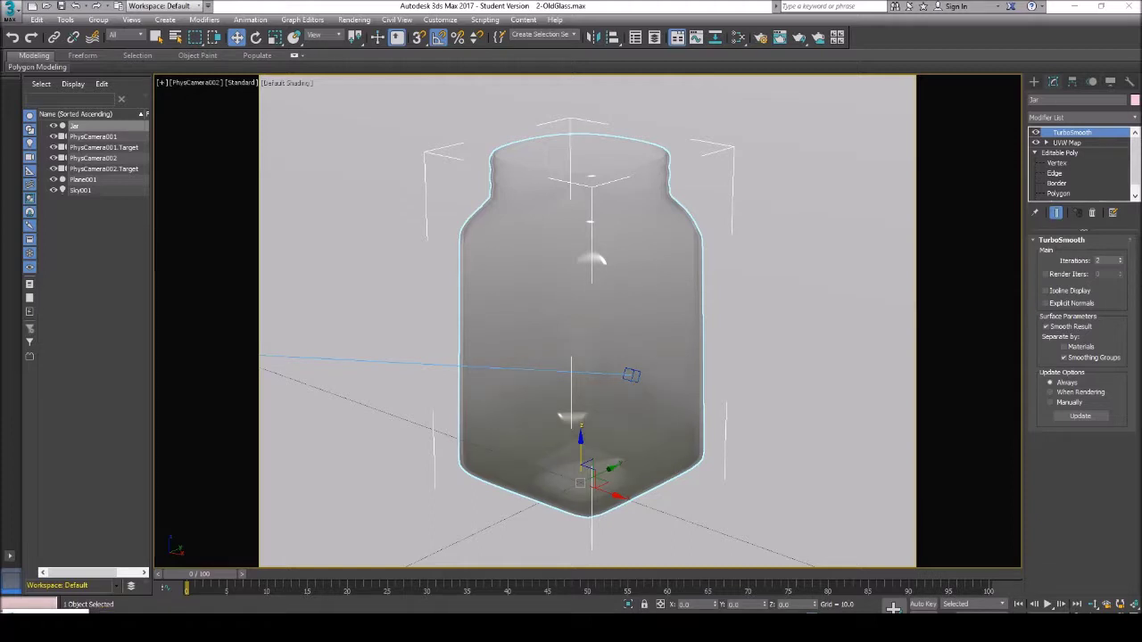
- Create a new empty view in the Slate Material Editor
{"action": "left_click", "coordinate": [480, 449]}
{"action": "key", "text": "m"}
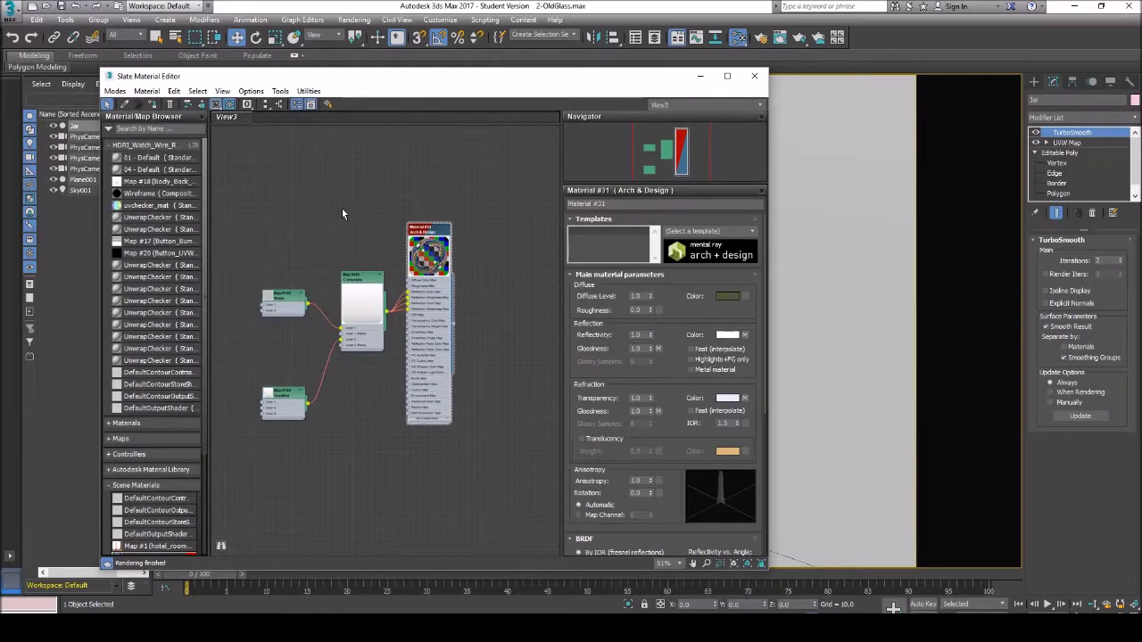
{"action": "right_click", "coordinate": [259, 122]}
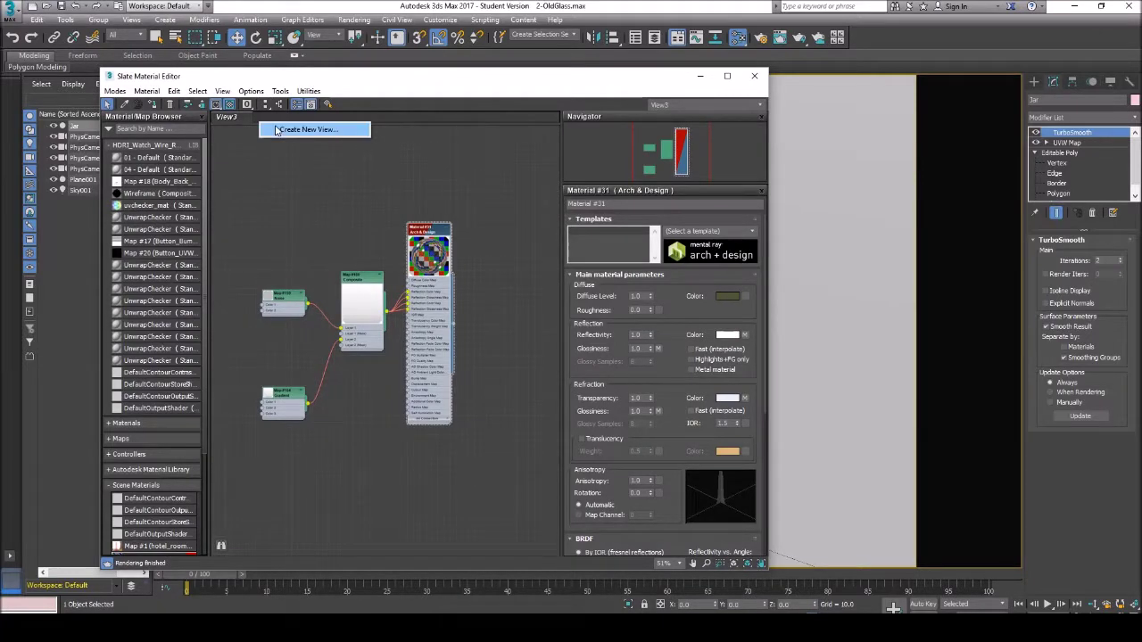
{"action": "left_click", "coordinate": [303, 129]}
{"action": "left_click", "coordinate": [292, 143]}
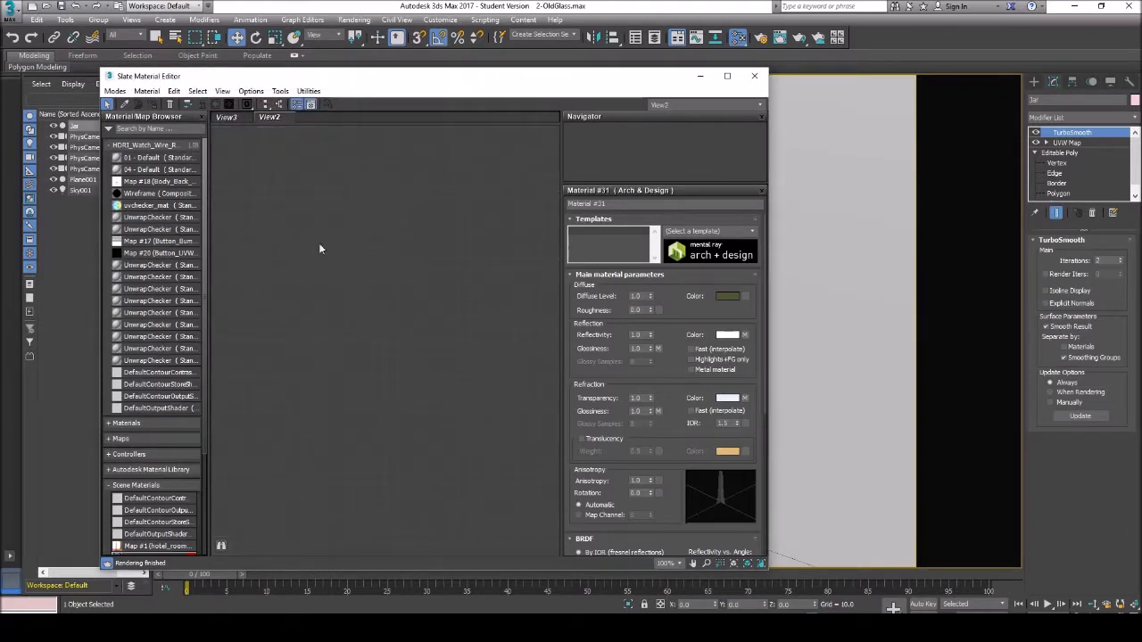
- Add a mental ray Arch & Design material to the new view and apply the Glass (Solid Geometry) template to it
{"action": "right_click", "coordinate": [294, 211]}
{"action": "mouse_move", "coordinate": [316, 231]}
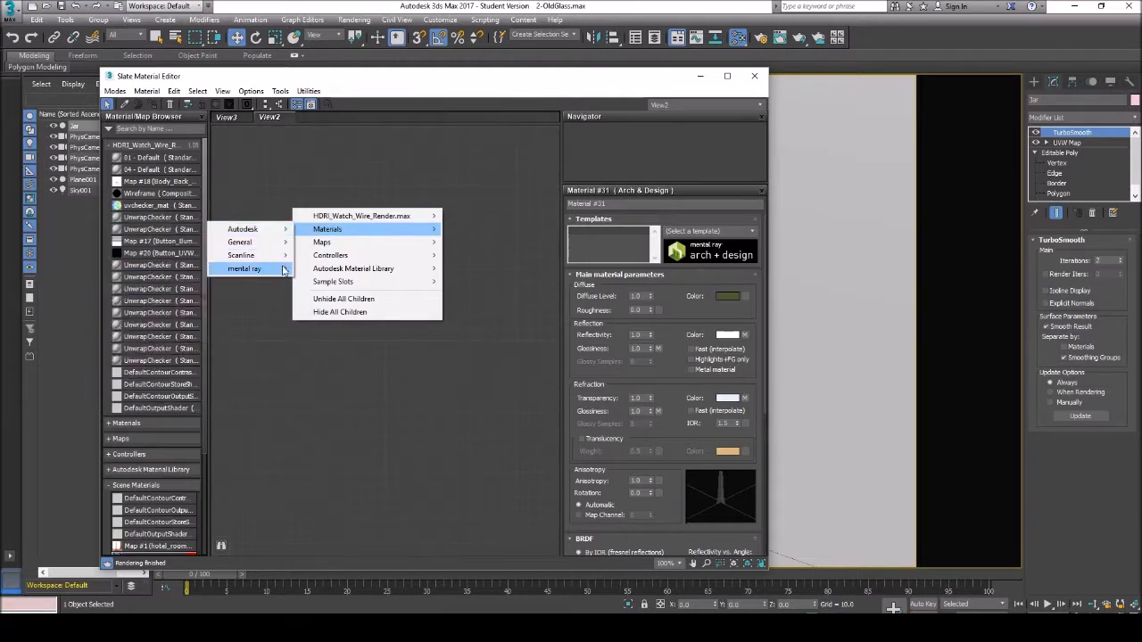
{"action": "mouse_move", "coordinate": [284, 270]}
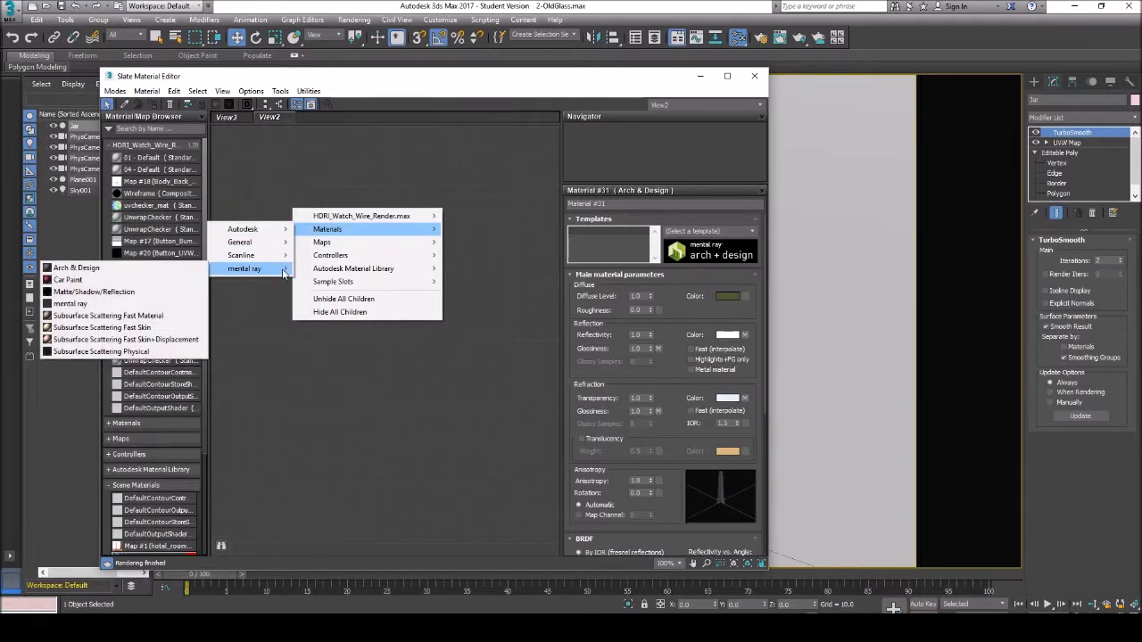
{"action": "left_click", "coordinate": [134, 269]}
{"action": "left_click_drag", "start_coordinate": [291, 214], "coordinate": [399, 179]}
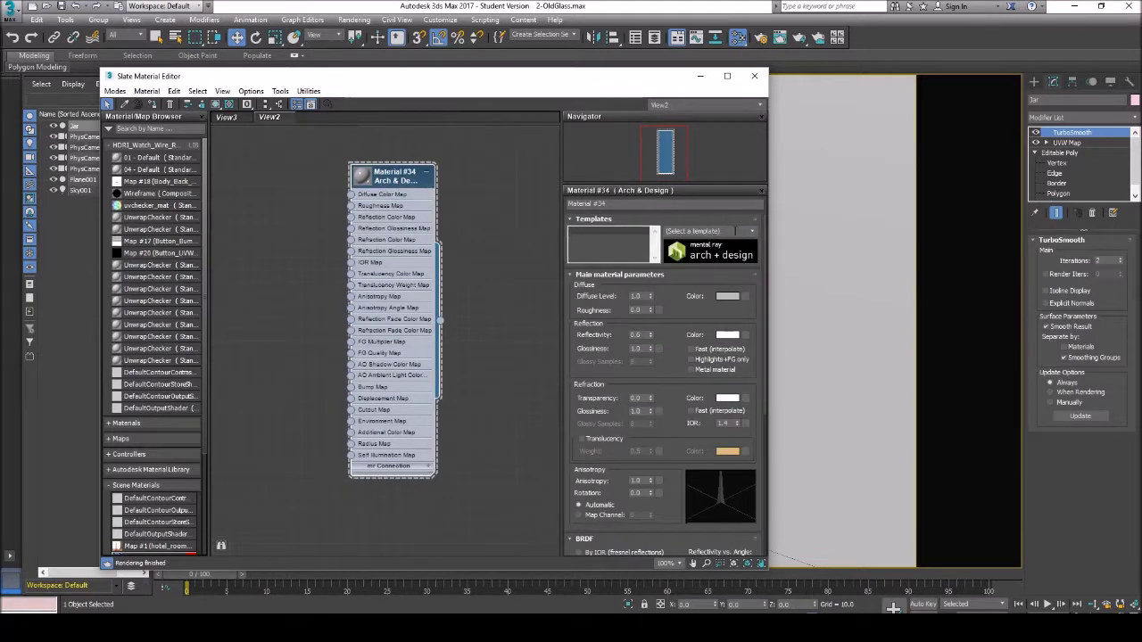
{"action": "left_click", "coordinate": [752, 232]}
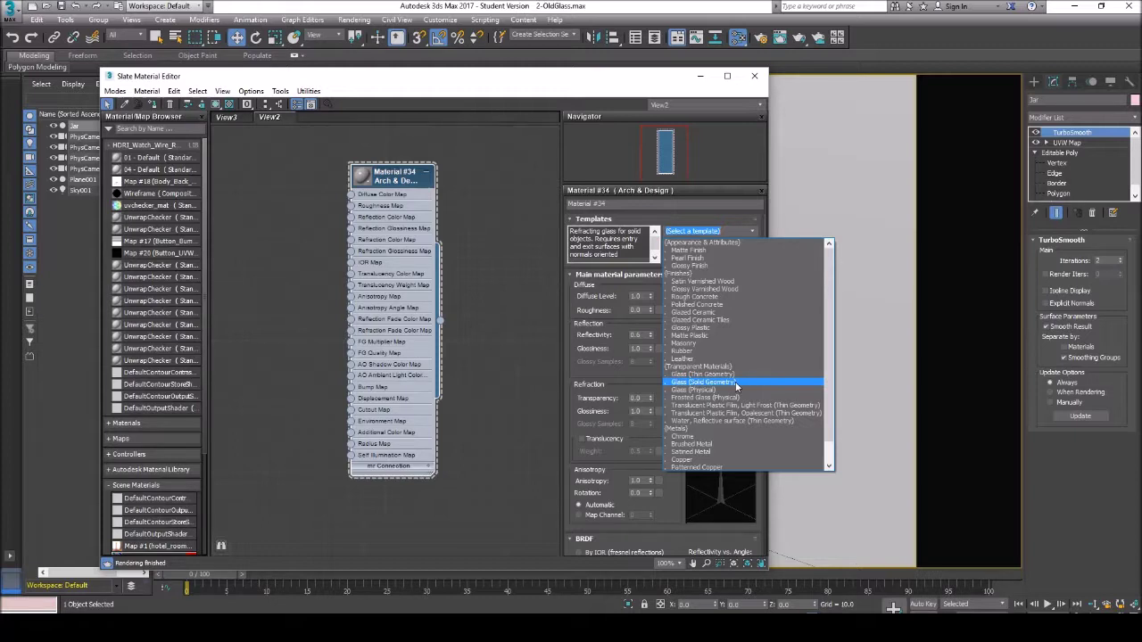
{"action": "left_click", "coordinate": [735, 382]}
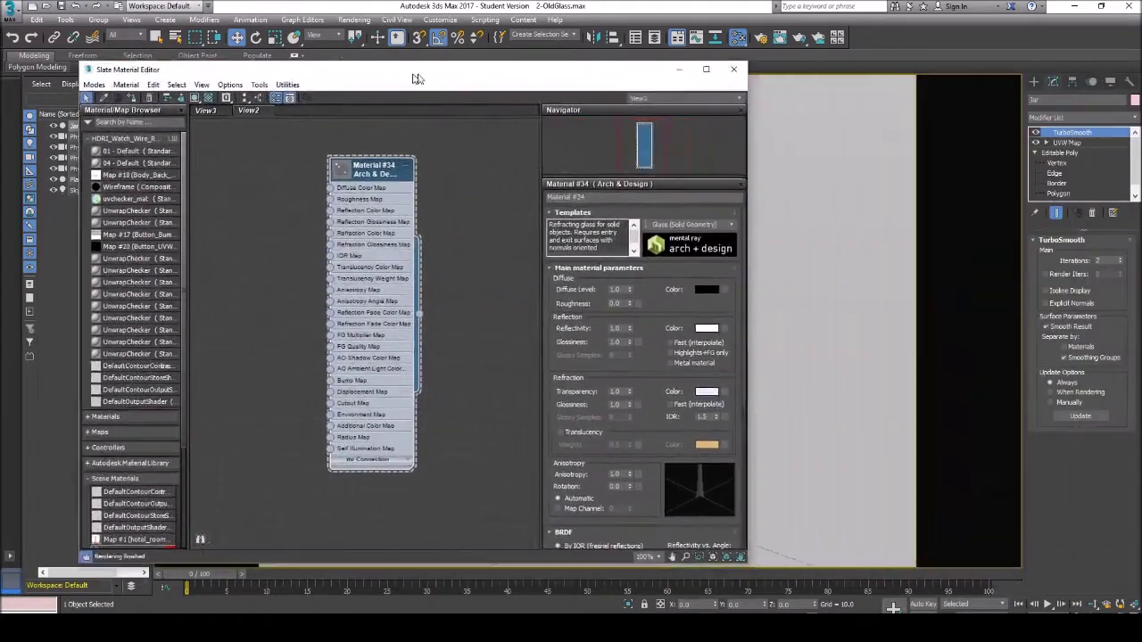
- Assign the new glass material to the selected jar and render the camera view
{"action": "left_click_drag", "start_coordinate": [413, 78], "coordinate": [400, 71]}
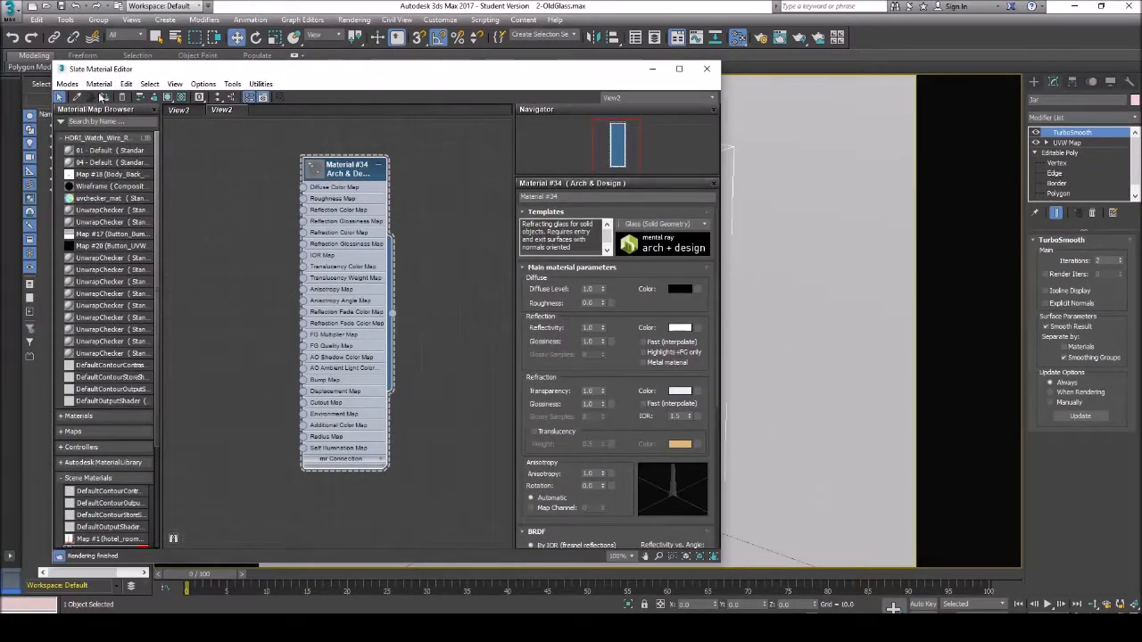
{"action": "left_click", "coordinate": [654, 70]}
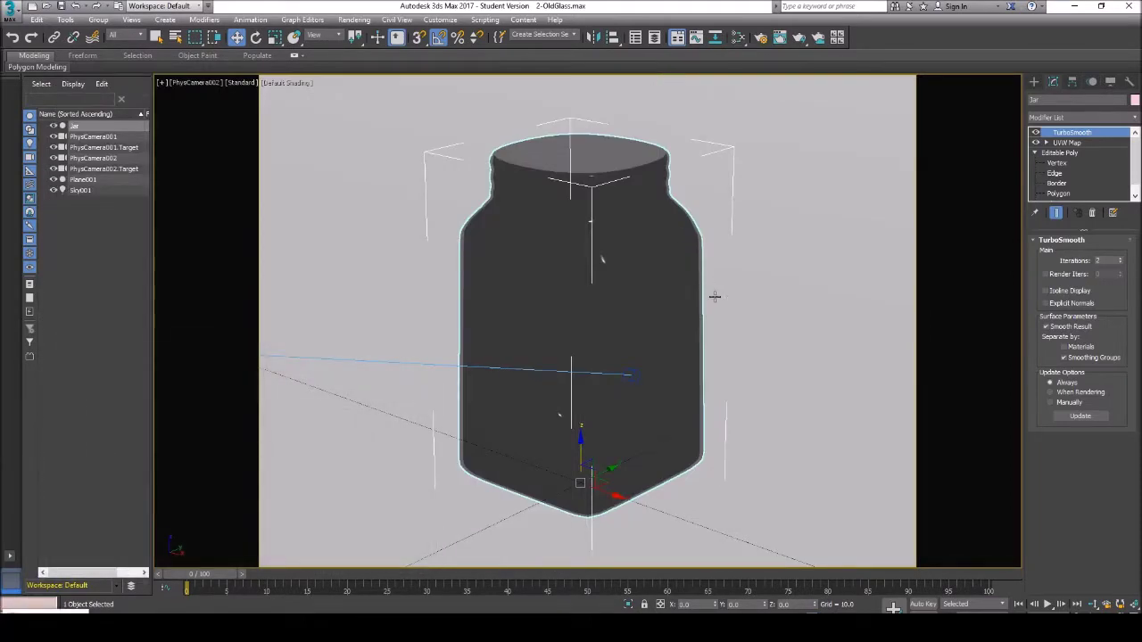
{"action": "key", "text": "shift+q"}
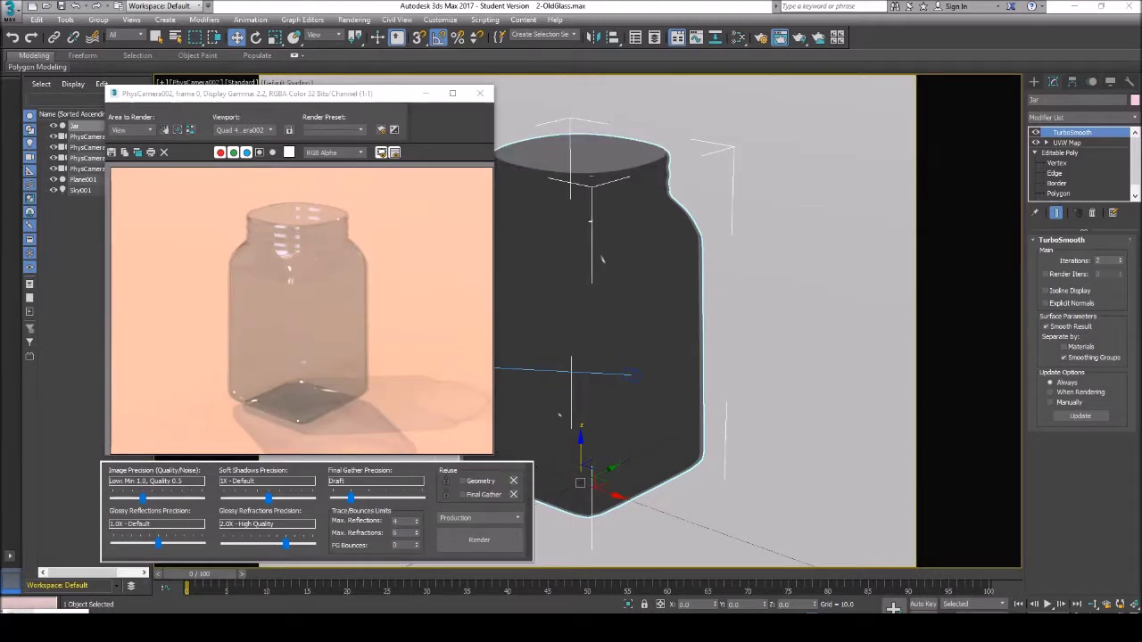
- Add a Gradient map beside the Arch & Design material and show its parameters
{"action": "key", "text": "m"}
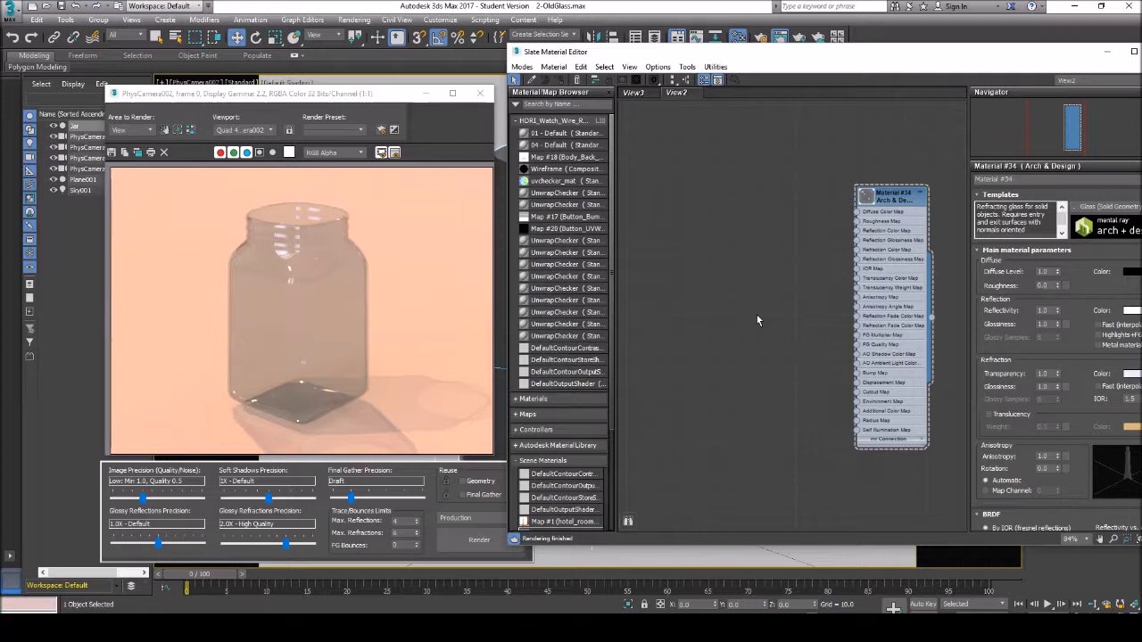
{"action": "right_click", "coordinate": [770, 223]}
{"action": "mouse_move", "coordinate": [803, 257]}
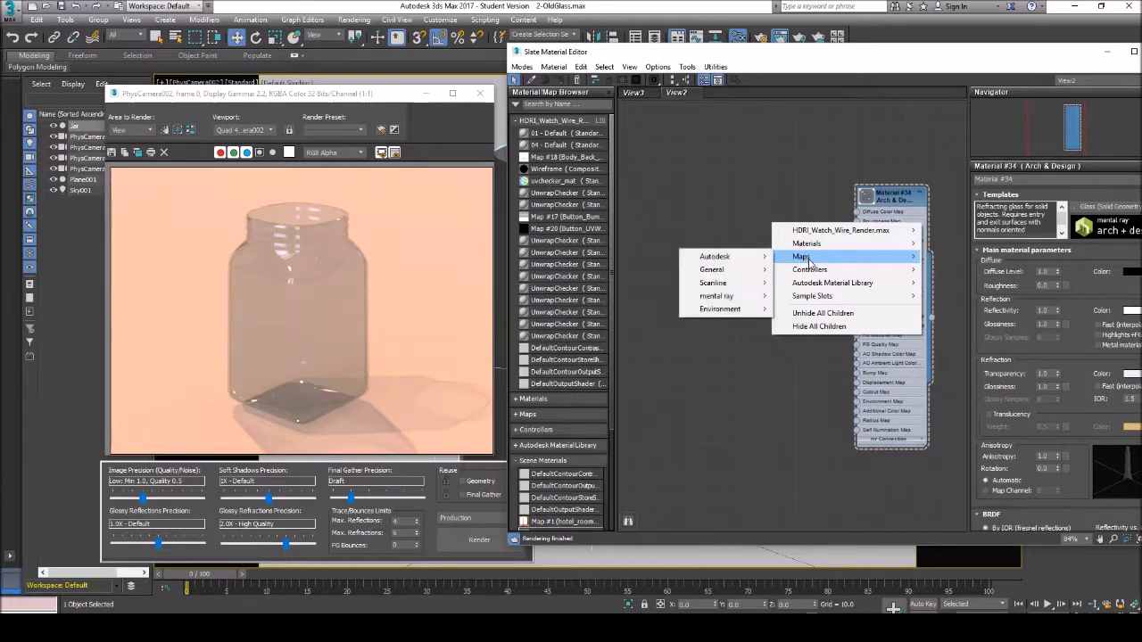
{"action": "mouse_move", "coordinate": [714, 269]}
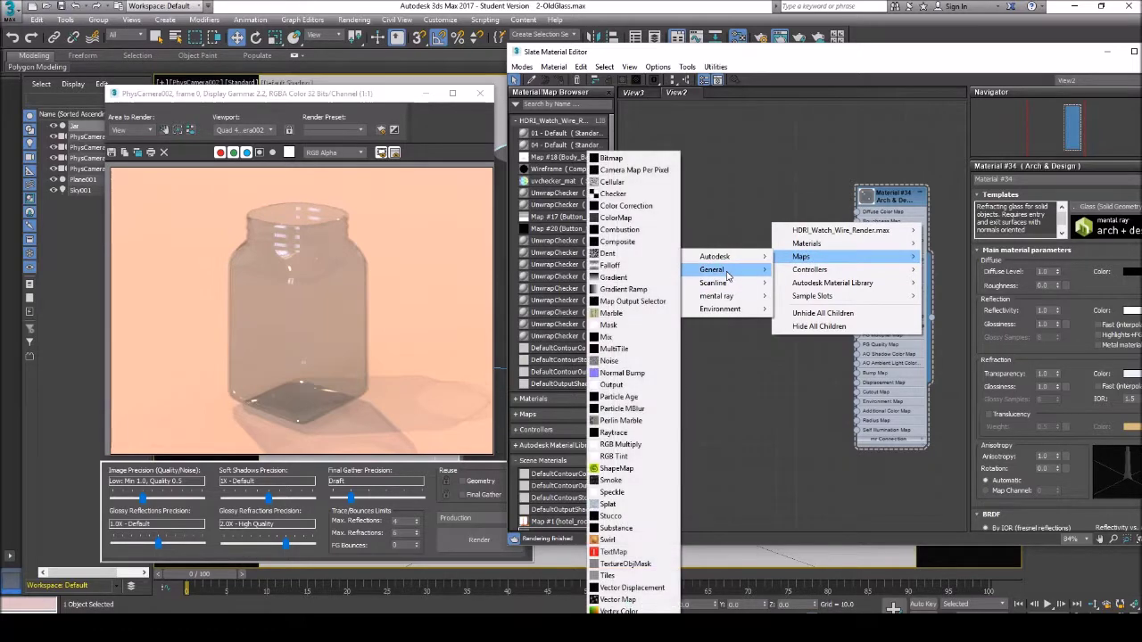
{"action": "left_click", "coordinate": [647, 278]}
{"action": "left_click_drag", "start_coordinate": [765, 232], "coordinate": [680, 239]}
{"action": "double_click", "coordinate": [680, 239]}
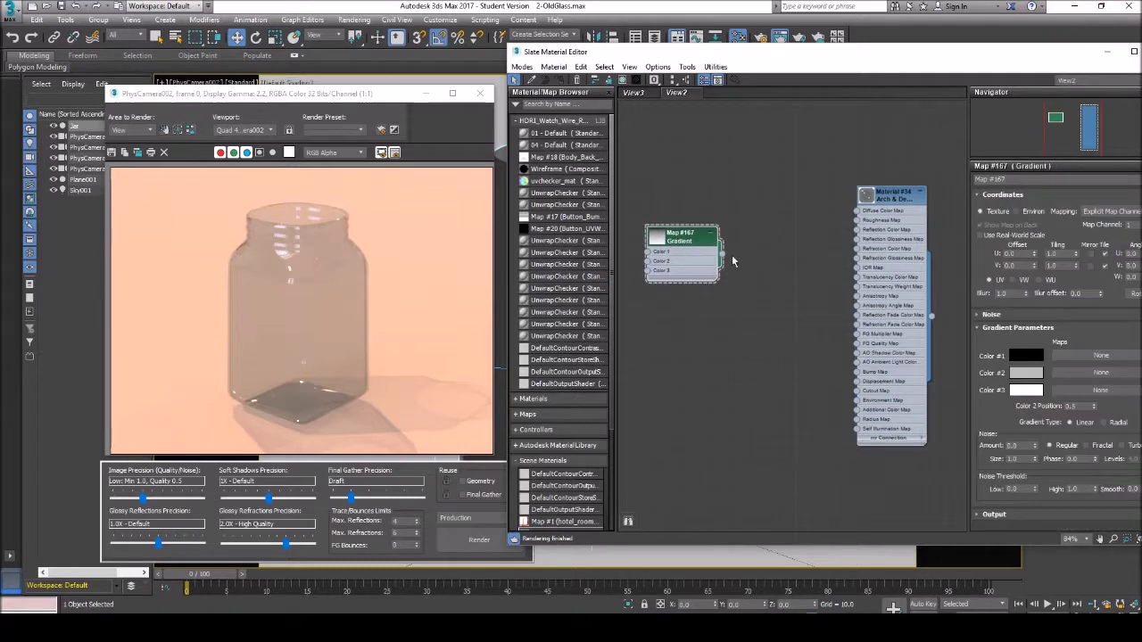
- Swap the gradient's Color #1 and Color #3, and connect the map to the material's Diffuse Color Map
{"action": "left_click_drag", "start_coordinate": [678, 51], "coordinate": [575, 39]}
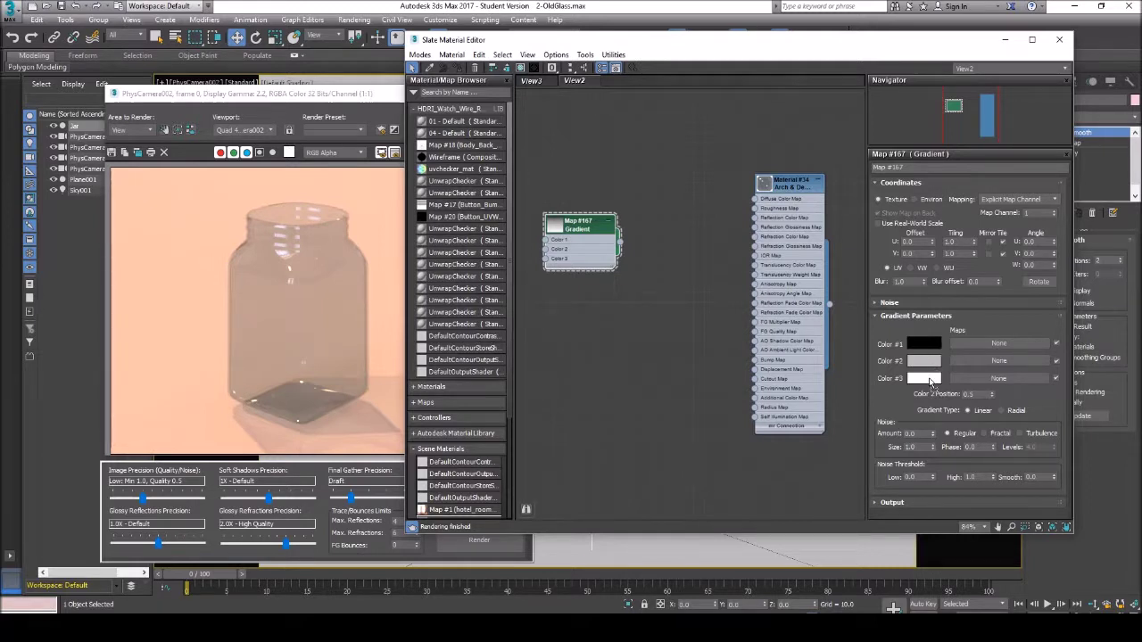
{"action": "left_click_drag", "start_coordinate": [931, 381], "coordinate": [925, 343]}
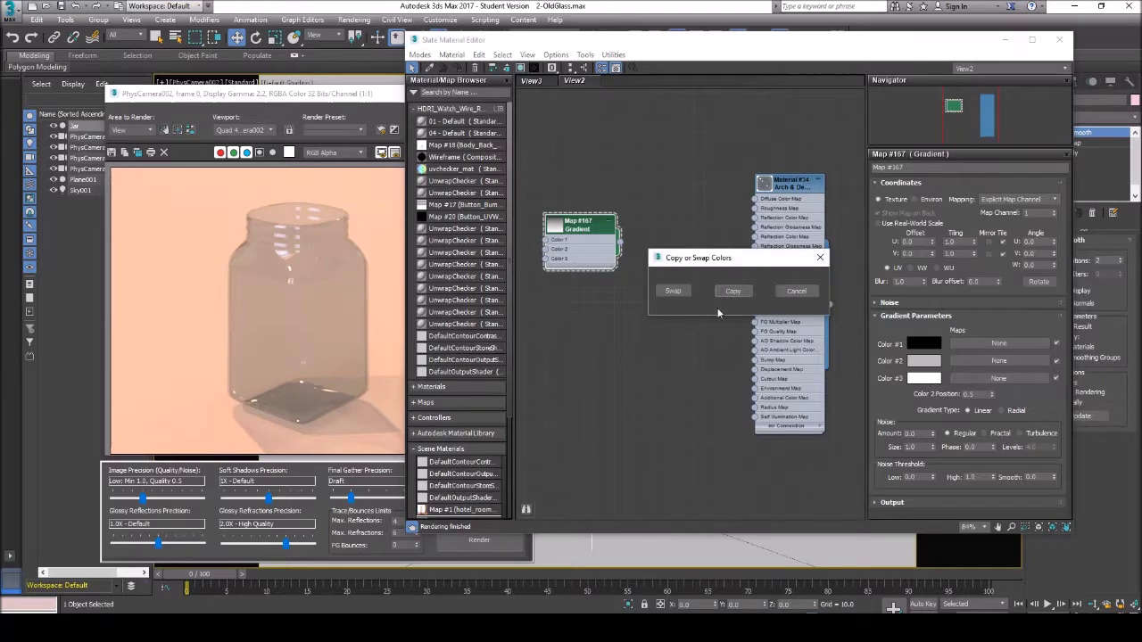
{"action": "left_click", "coordinate": [680, 291]}
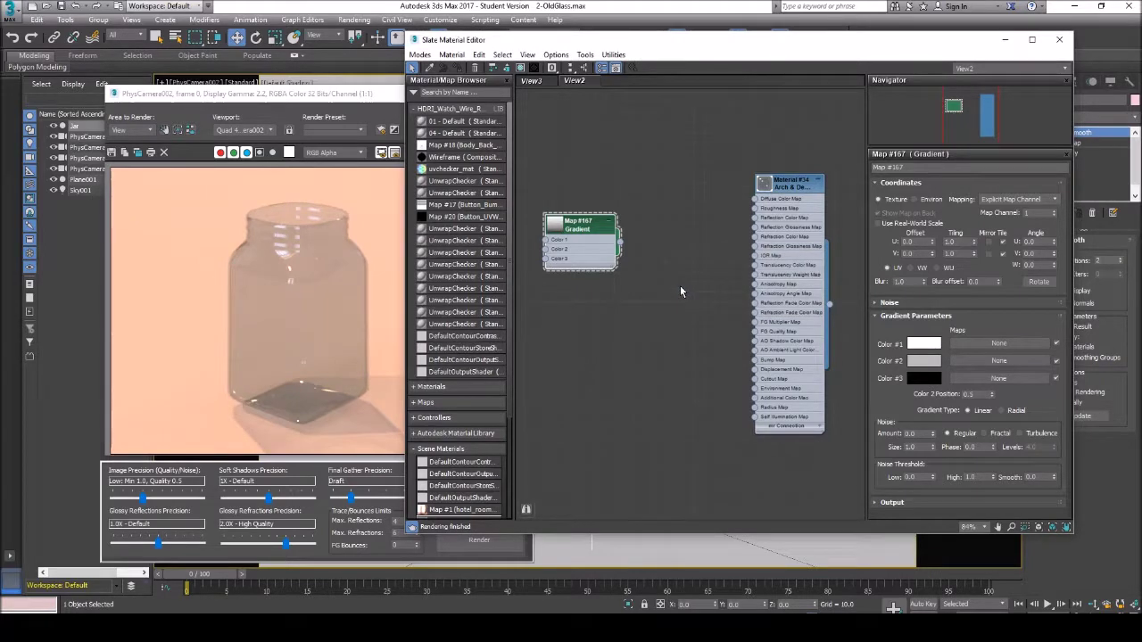
{"action": "left_click_drag", "start_coordinate": [620, 240], "coordinate": [756, 199]}
- Set the Arch & Design material's Reflectivity and Transparency to 0.0
{"action": "left_click_drag", "start_coordinate": [830, 42], "coordinate": [672, 54]}
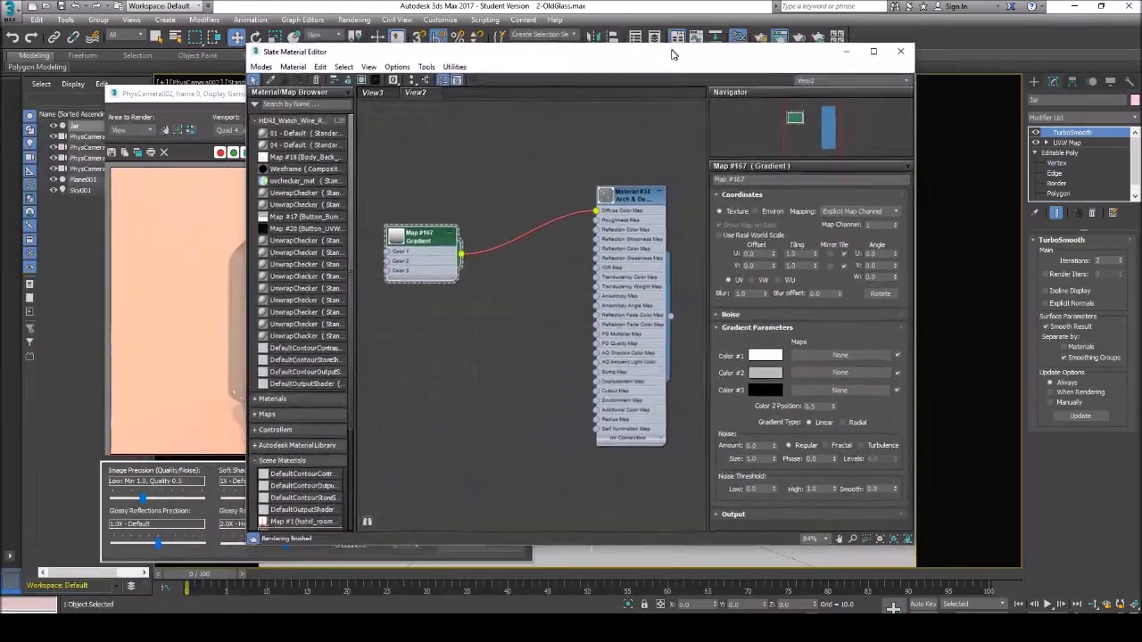
{"action": "double_click", "coordinate": [632, 199]}
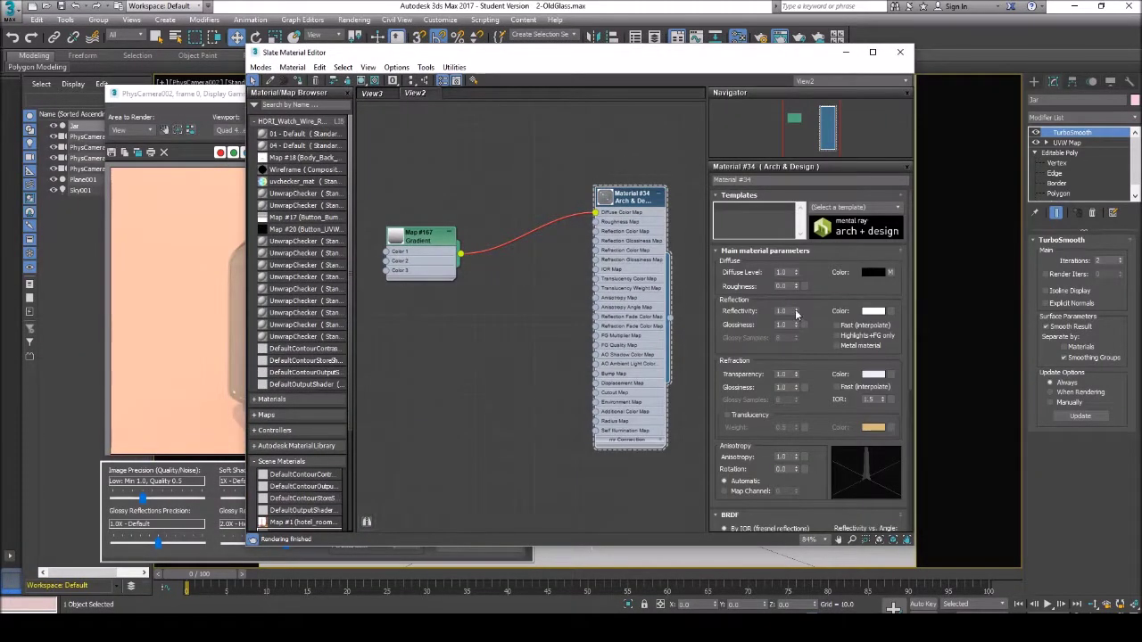
{"action": "right_click", "coordinate": [796, 312]}
{"action": "right_click", "coordinate": [796, 376]}
- Render the jar again to check the gradient on its surface, and minimize the render window
{"action": "left_click", "coordinate": [231, 95]}
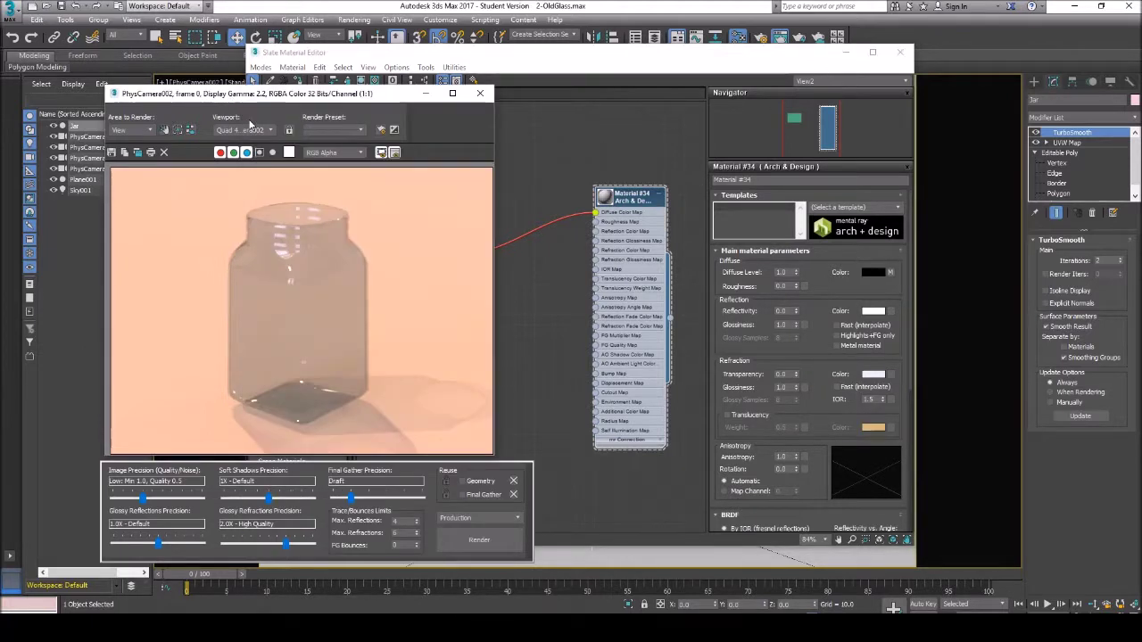
{"action": "left_click", "coordinate": [479, 539]}
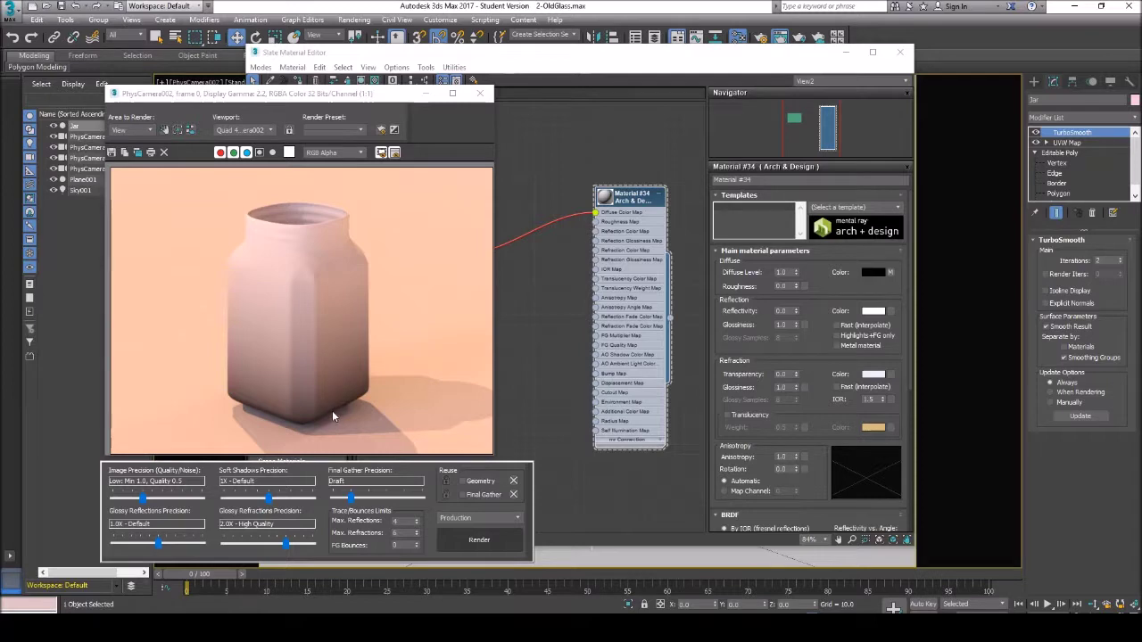
{"action": "left_click", "coordinate": [427, 96]}
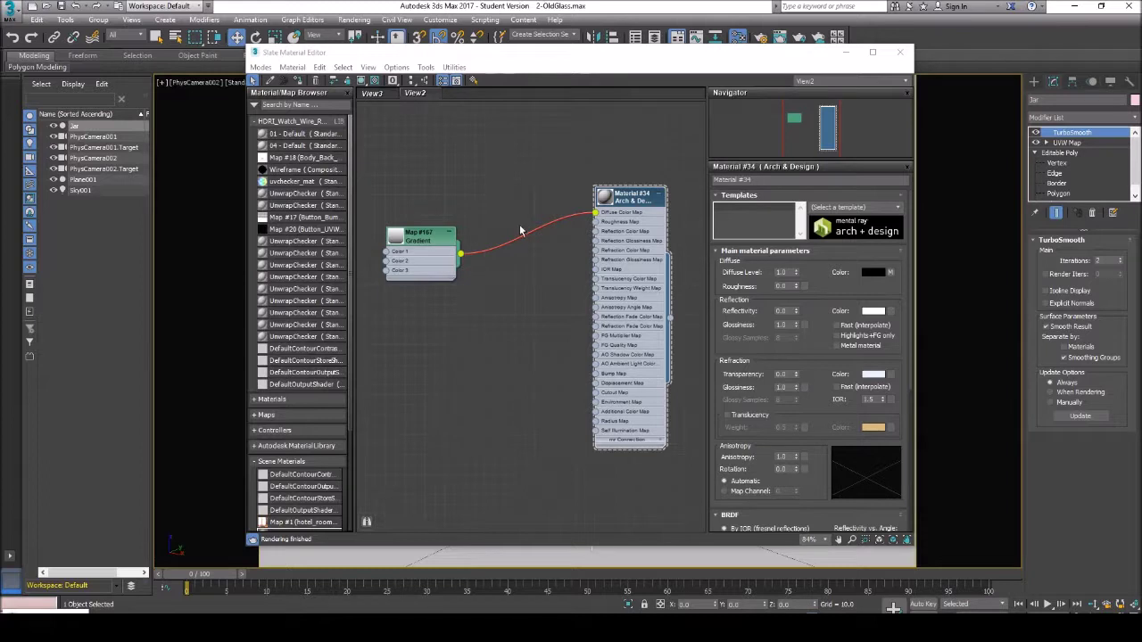
- Set the gradient's Color #3 to a gray of value 111 and Color #2 to a lighter gray of value 159
{"action": "double_click", "coordinate": [434, 239]}
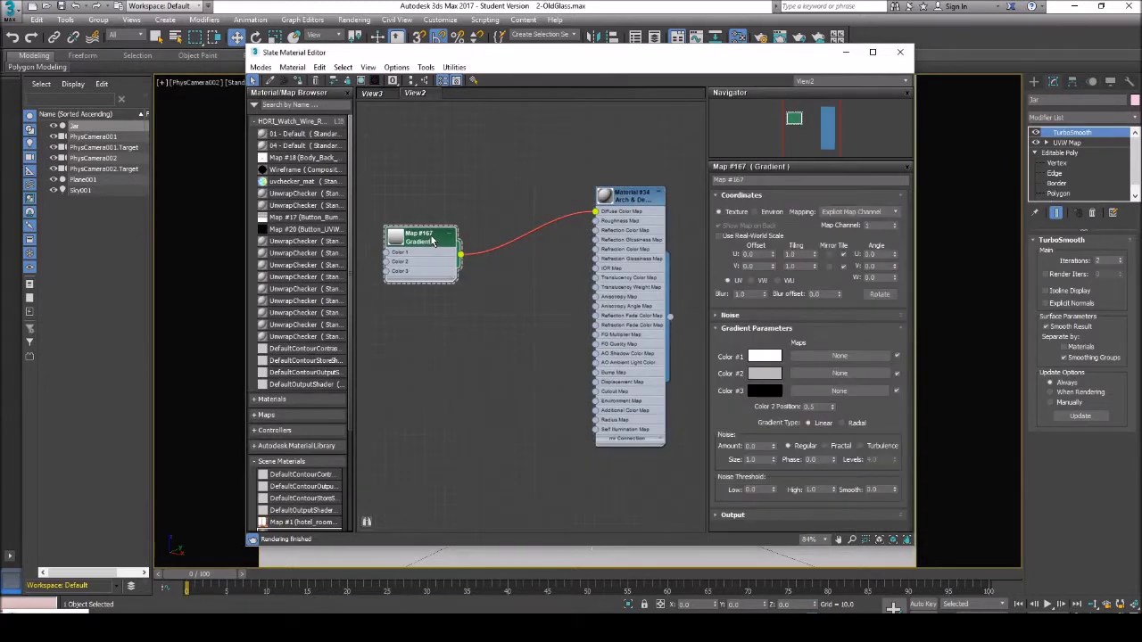
{"action": "left_click", "coordinate": [766, 393]}
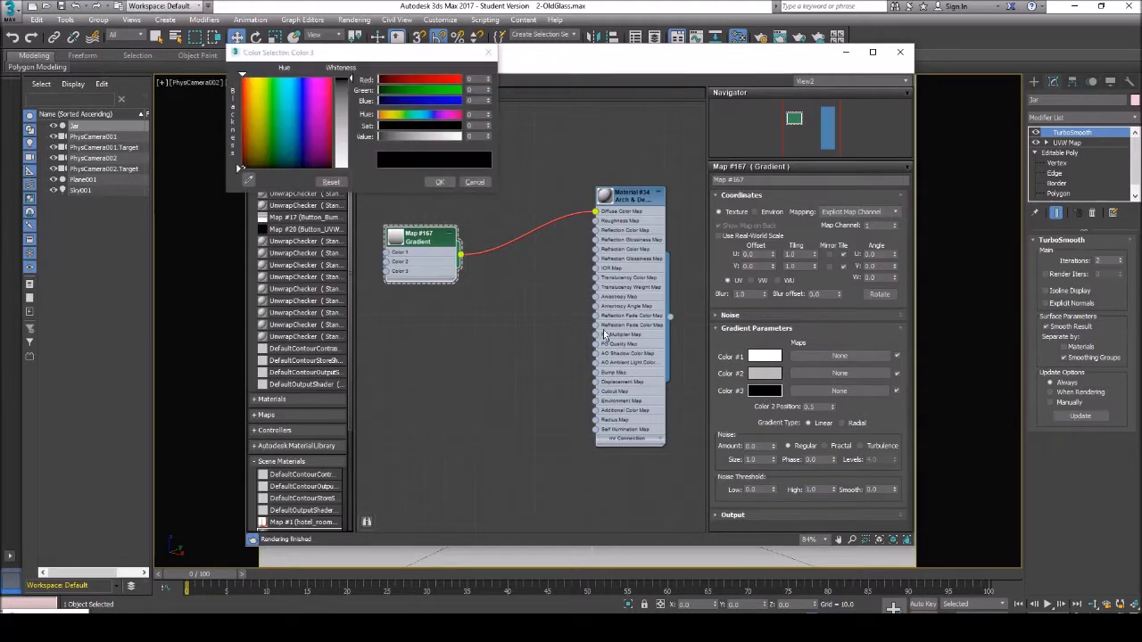
{"action": "left_click_drag", "start_coordinate": [351, 80], "coordinate": [351, 114]}
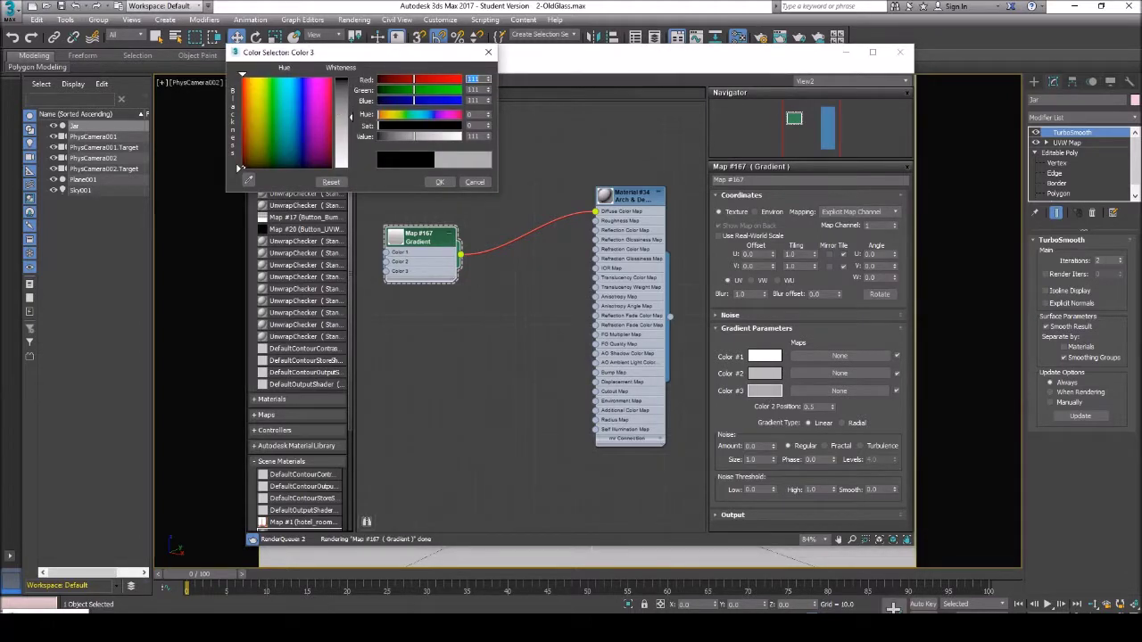
{"action": "left_click", "coordinate": [439, 182]}
{"action": "left_click", "coordinate": [765, 373]}
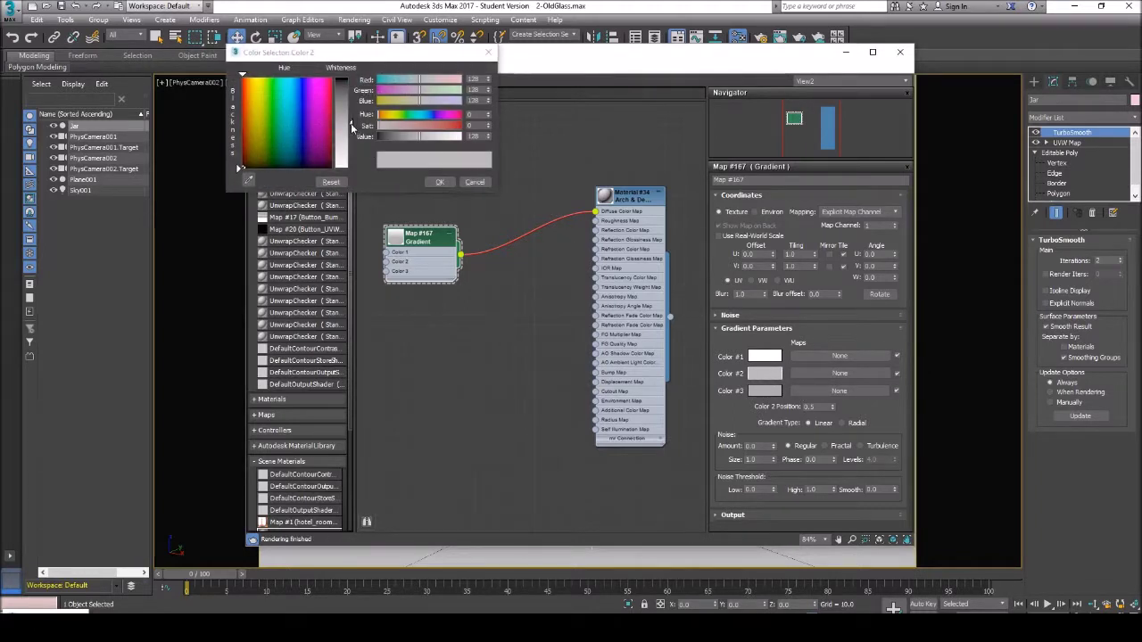
{"action": "left_click_drag", "start_coordinate": [352, 128], "coordinate": [353, 136]}
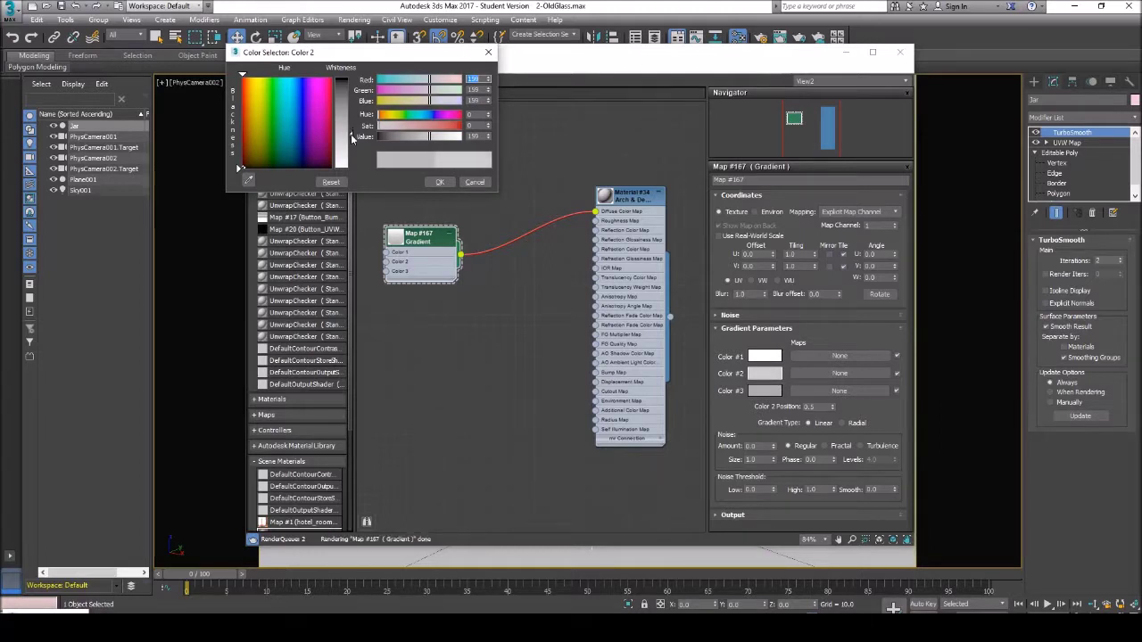
{"action": "left_click", "coordinate": [439, 182]}
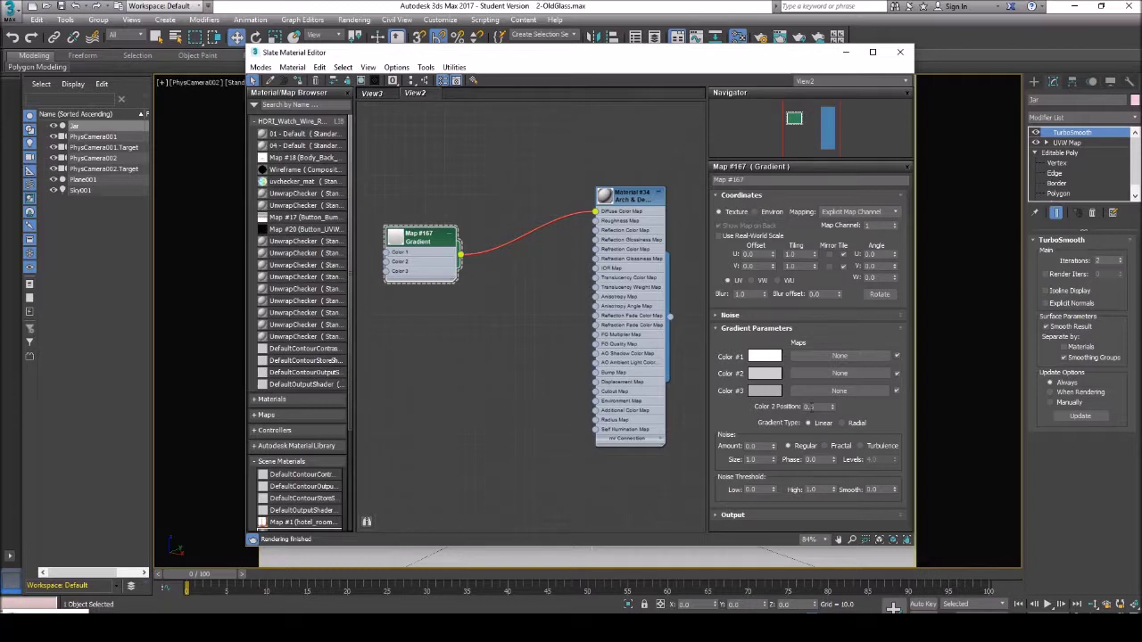
- Enlarge the Gradient node's thumbnail and open a separate preview window for the map, placed clear of its parameters
{"action": "double_click", "coordinate": [398, 247]}
{"action": "right_click", "coordinate": [414, 290]}
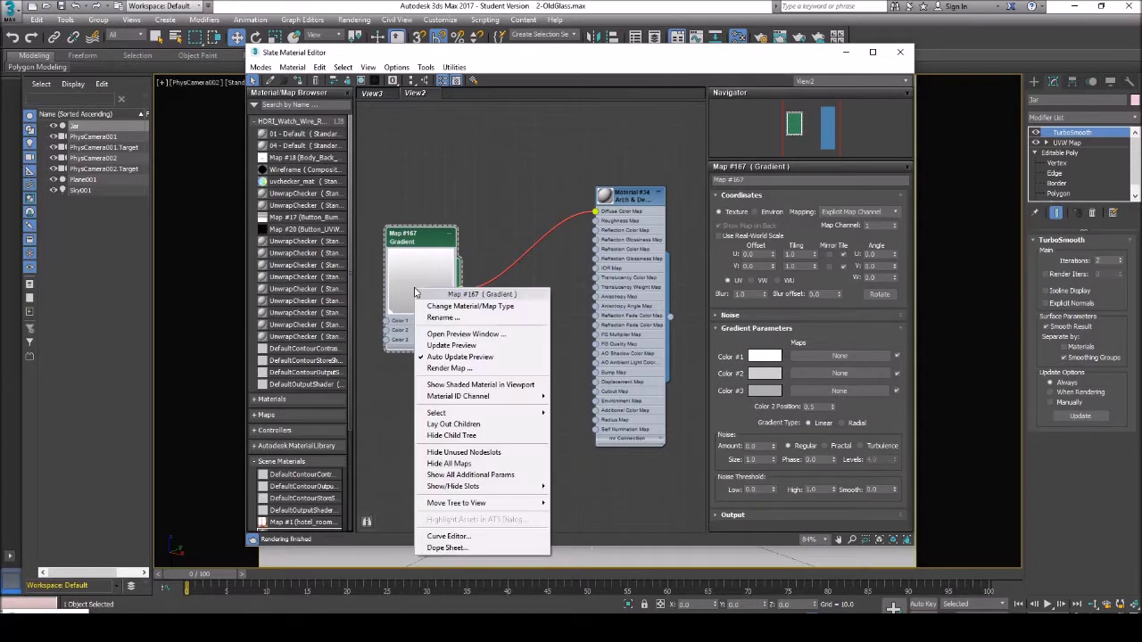
{"action": "left_click", "coordinate": [460, 334]}
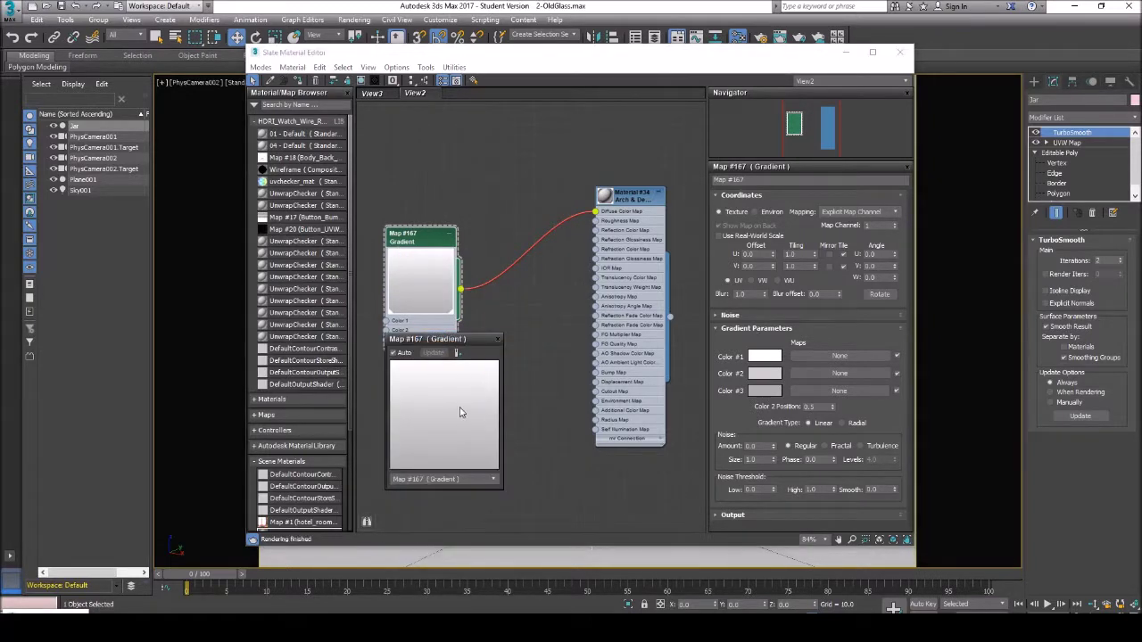
{"action": "left_click_drag", "start_coordinate": [446, 342], "coordinate": [349, 251]}
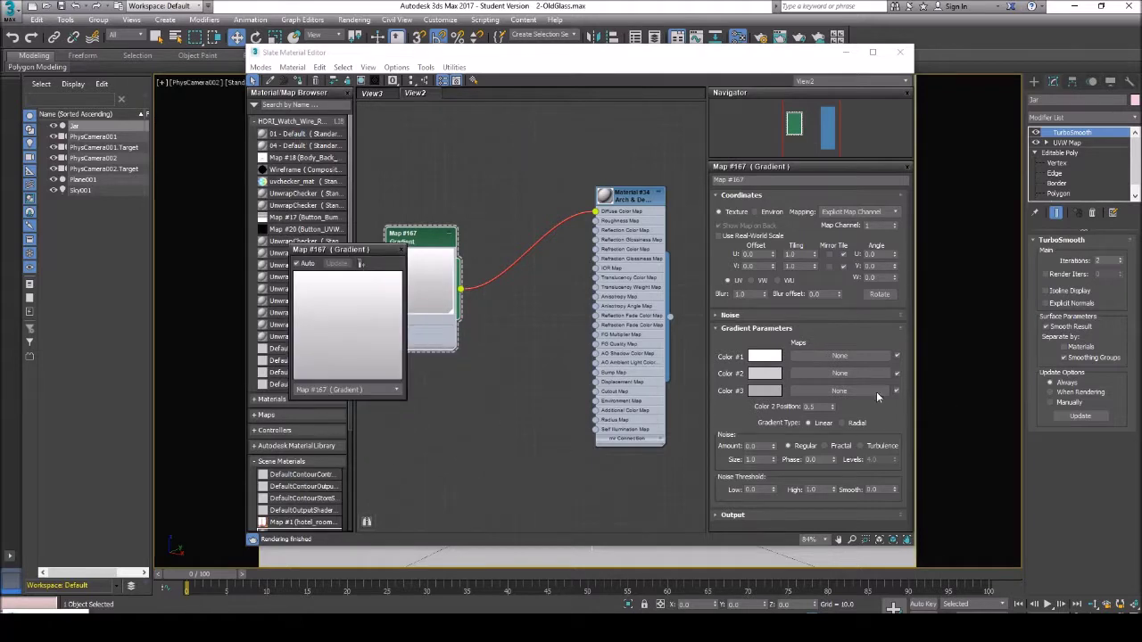
- Set the gradient's Color 2 Position to 0.2, close its preview window, and render the jar to check the falloff
{"action": "double_click", "coordinate": [816, 407]}
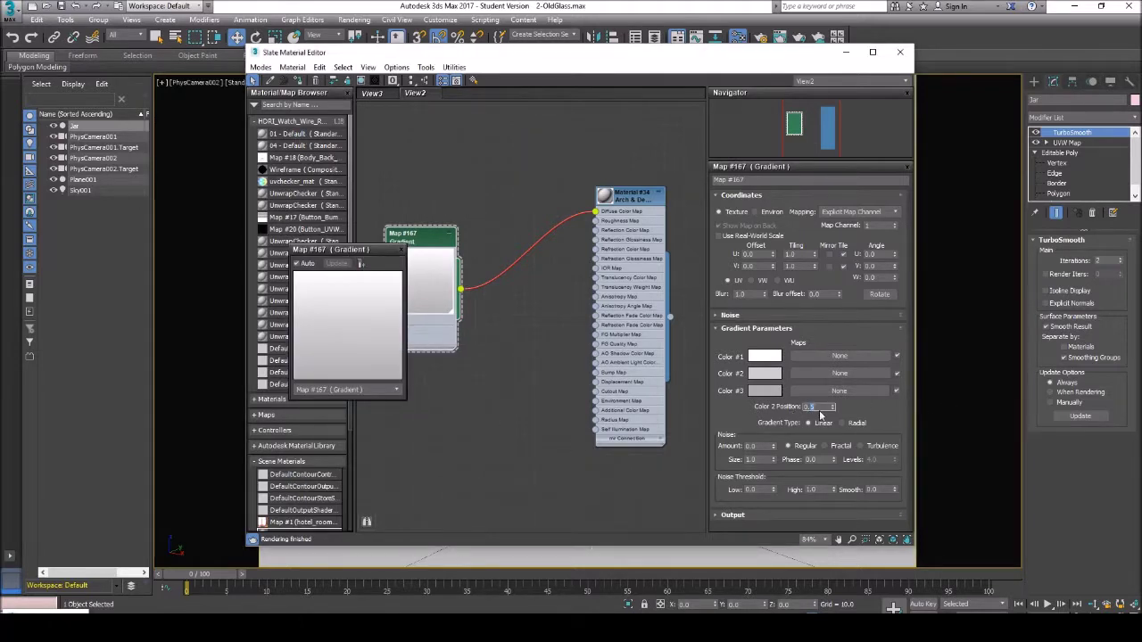
{"action": "type", "text": "0.2"}
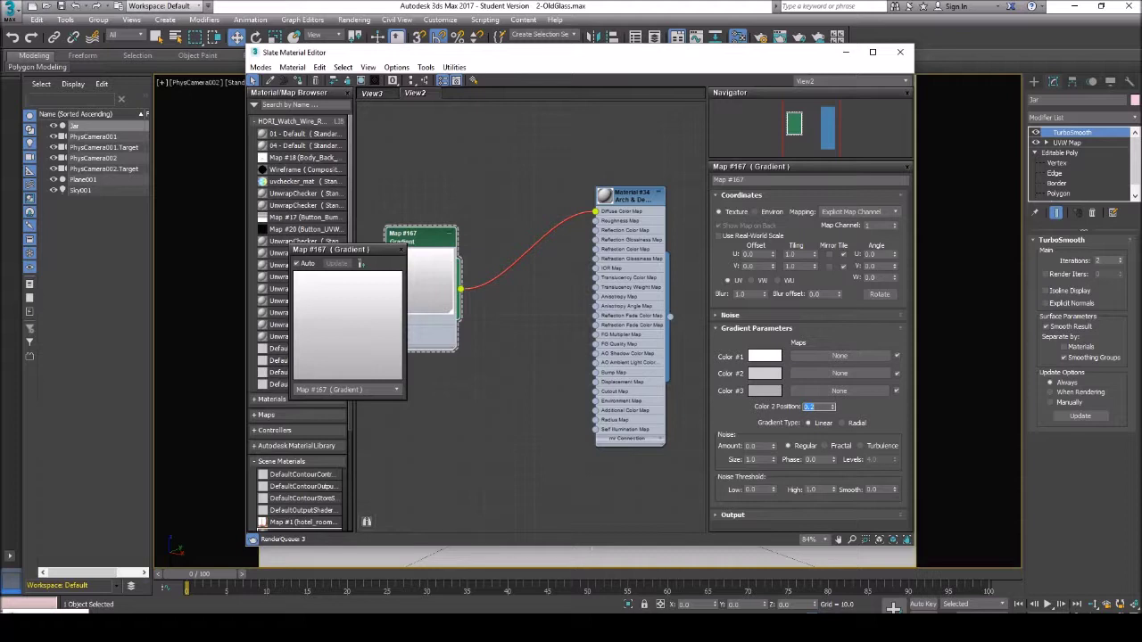
{"action": "key", "text": "Return"}
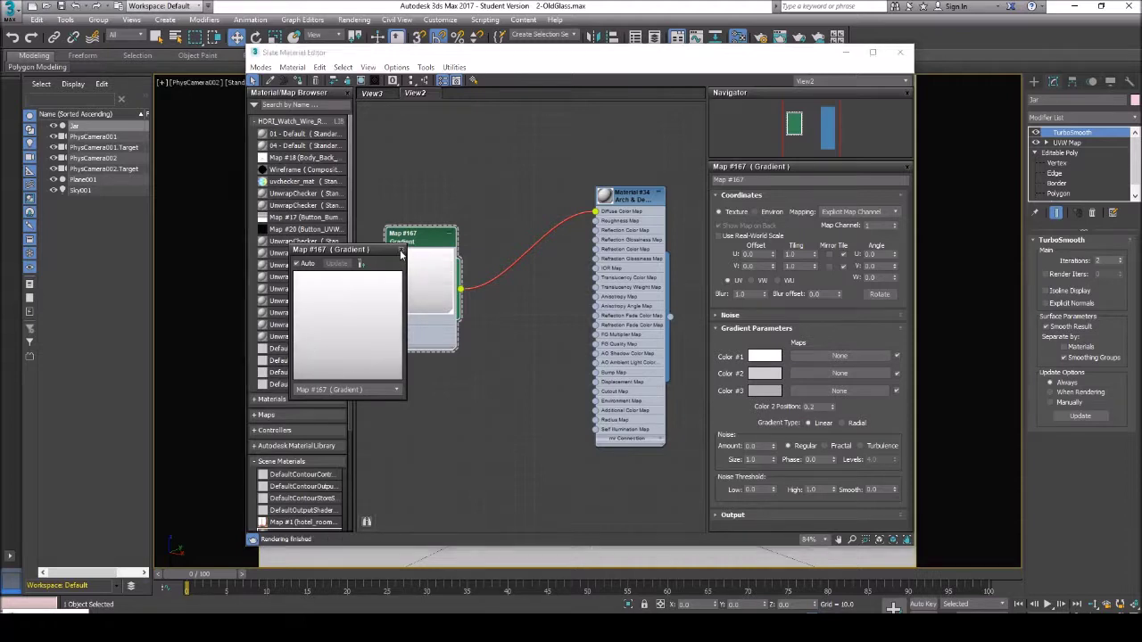
{"action": "left_click", "coordinate": [401, 250]}
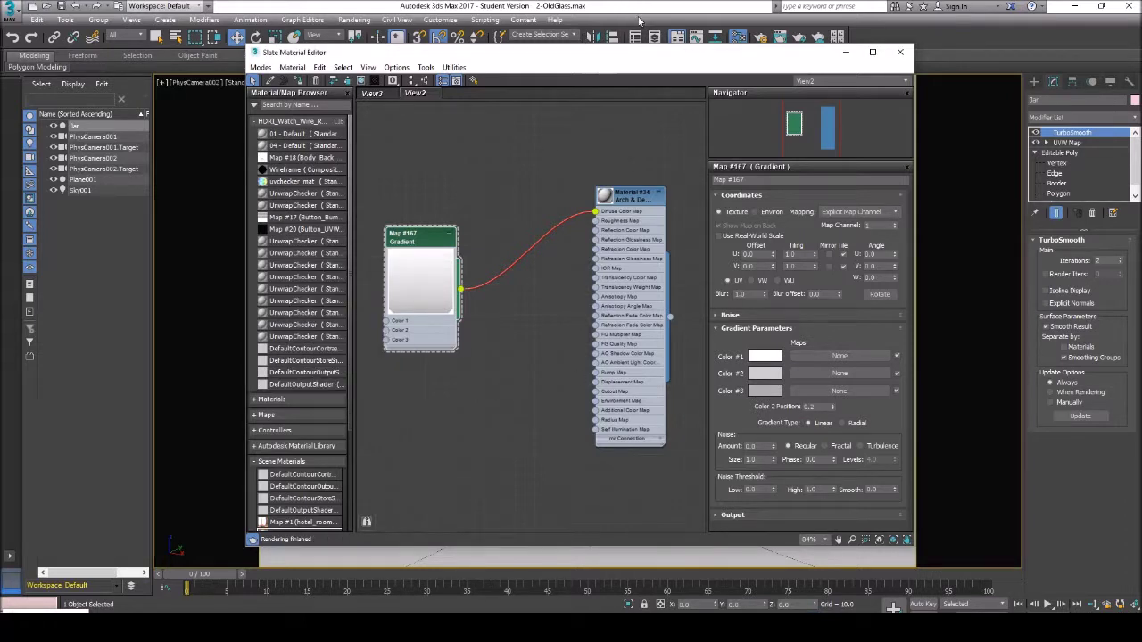
{"action": "key", "text": "shift+q"}
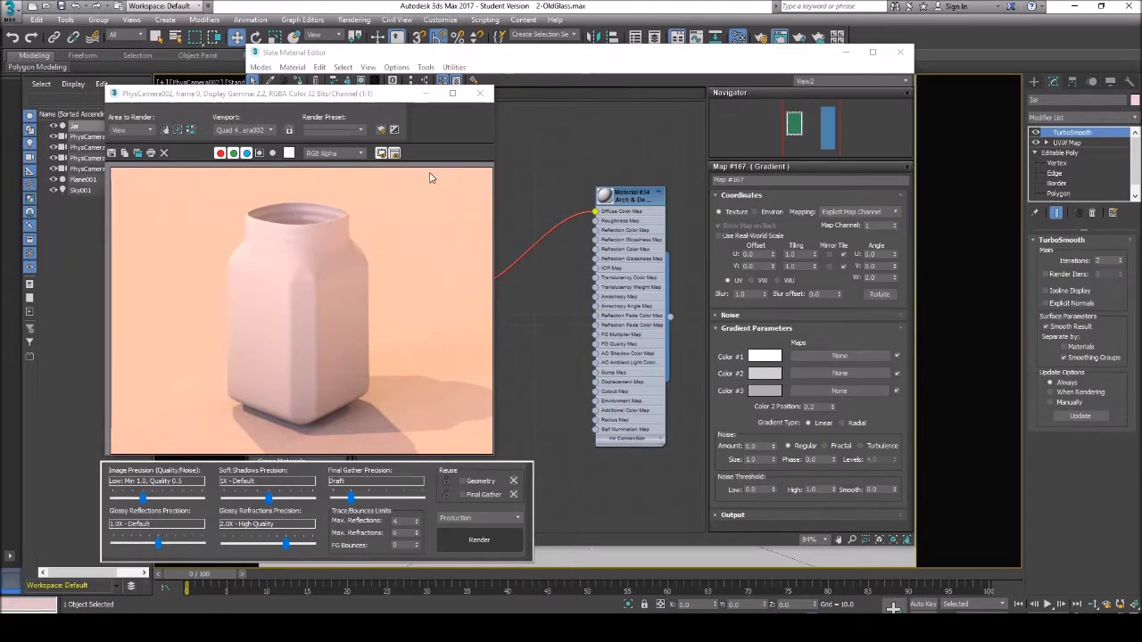
{"action": "left_click", "coordinate": [426, 94]}
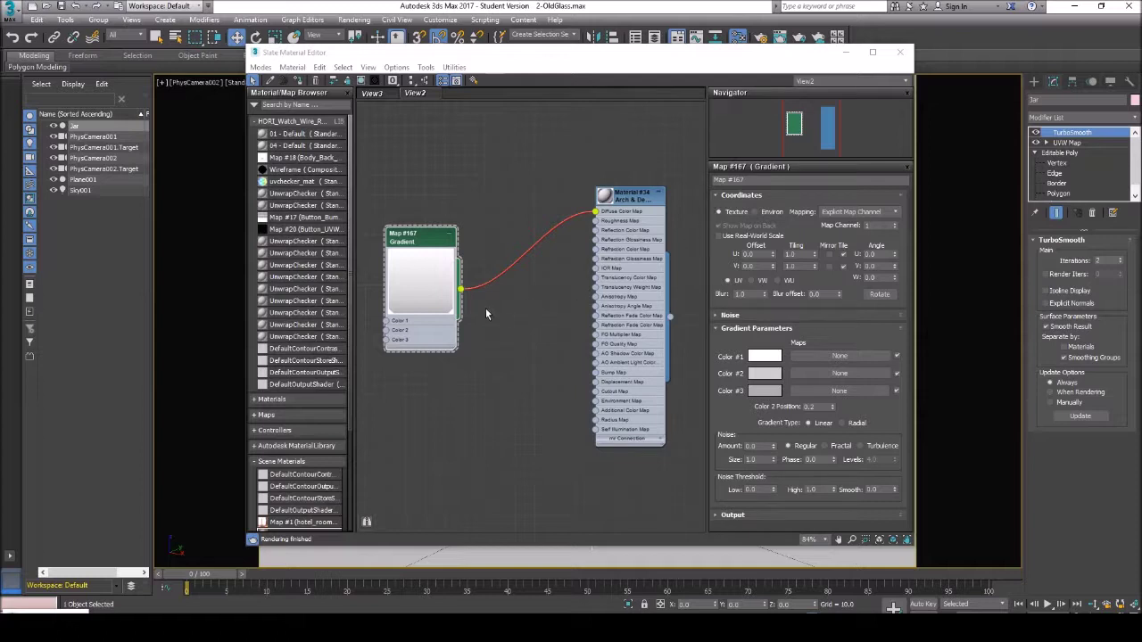
- Connect the gradient to the Arch & Design material's reflection and refraction color and glossiness maps, and remove its Diffuse Color connection
{"action": "left_click", "coordinate": [627, 203]}
{"action": "double_click", "coordinate": [627, 202]}
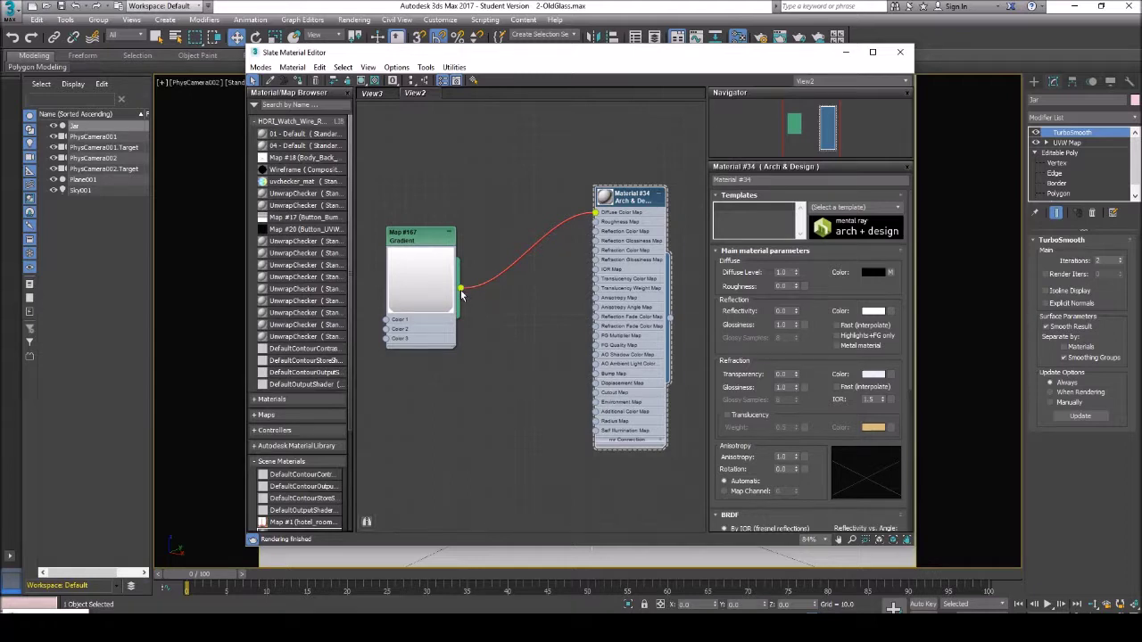
{"action": "left_click_drag", "start_coordinate": [461, 291], "coordinate": [592, 237]}
{"action": "left_click_drag", "start_coordinate": [596, 235], "coordinate": [595, 233]}
{"action": "left_click_drag", "start_coordinate": [461, 291], "coordinate": [596, 241]}
{"action": "left_click_drag", "start_coordinate": [462, 291], "coordinate": [596, 253]}
{"action": "left_click_drag", "start_coordinate": [568, 284], "coordinate": [596, 260]}
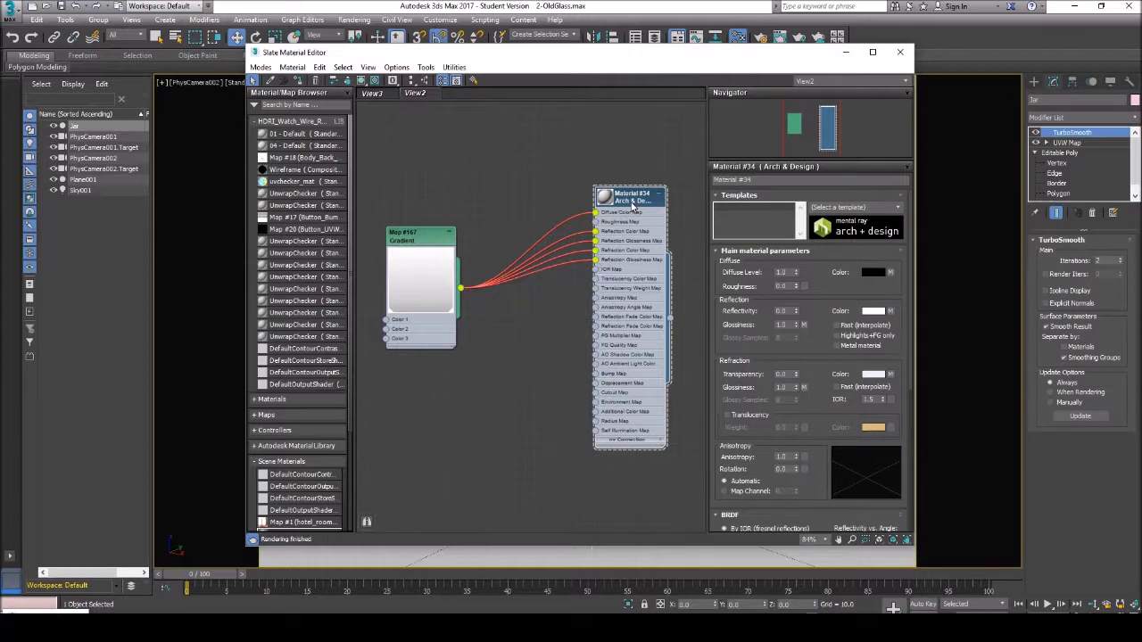
{"action": "key", "text": "Delete"}
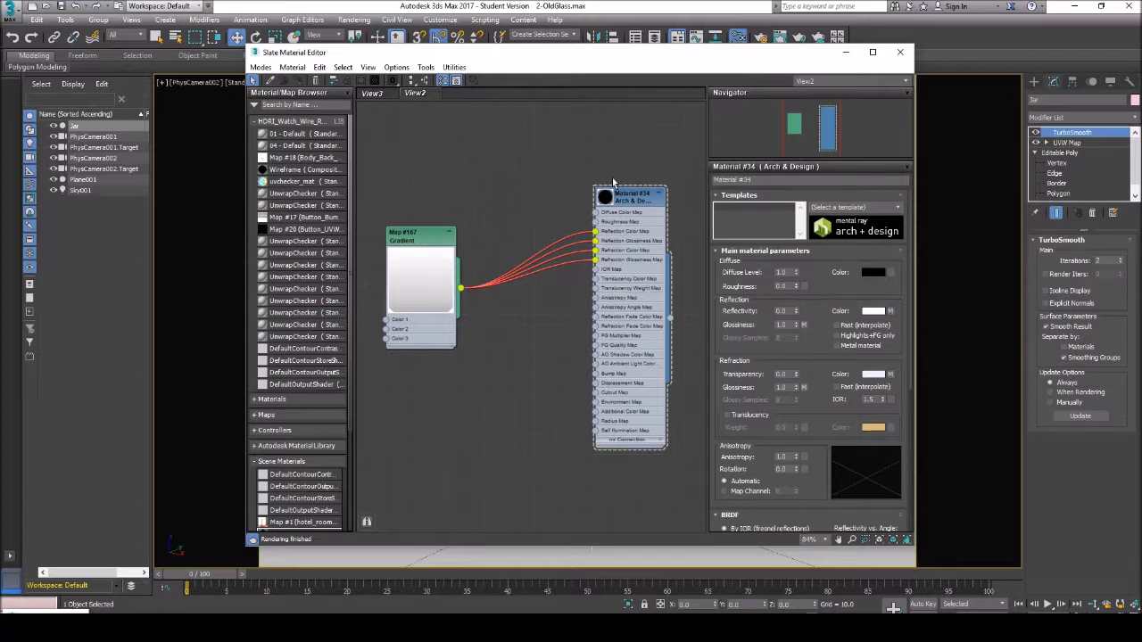
- Raise the Arch & Design material's Reflectivity and Transparency to 1.0 and render the jar
{"action": "left_click_drag", "start_coordinate": [796, 311], "coordinate": [792, 243]}
{"action": "left_click_drag", "start_coordinate": [796, 374], "coordinate": [796, 339]}
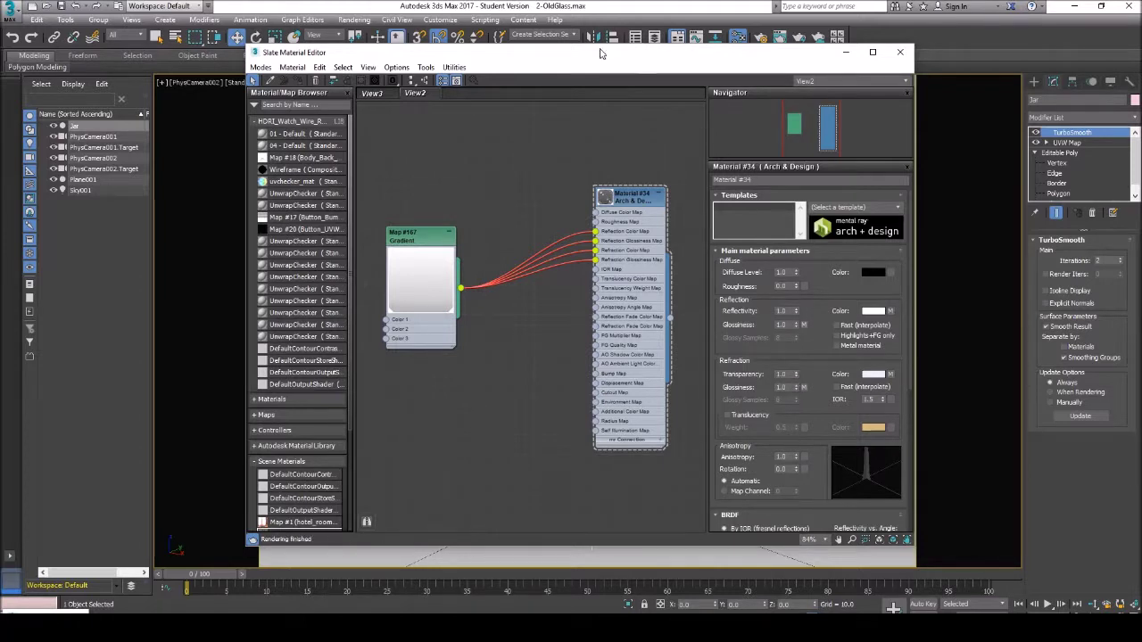
{"action": "key", "text": "shift+q"}
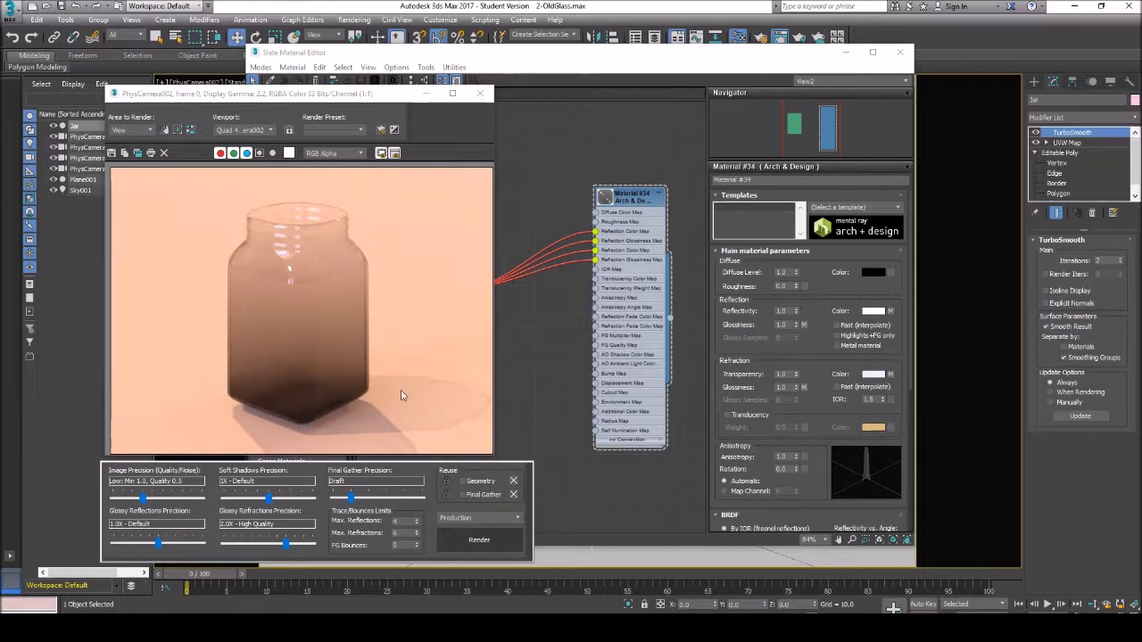
- Set the material's diffuse color to a dark olive green with red 0.047, green 0.059 and blue 0.0, and render the jar again
{"action": "left_click", "coordinate": [873, 274]}
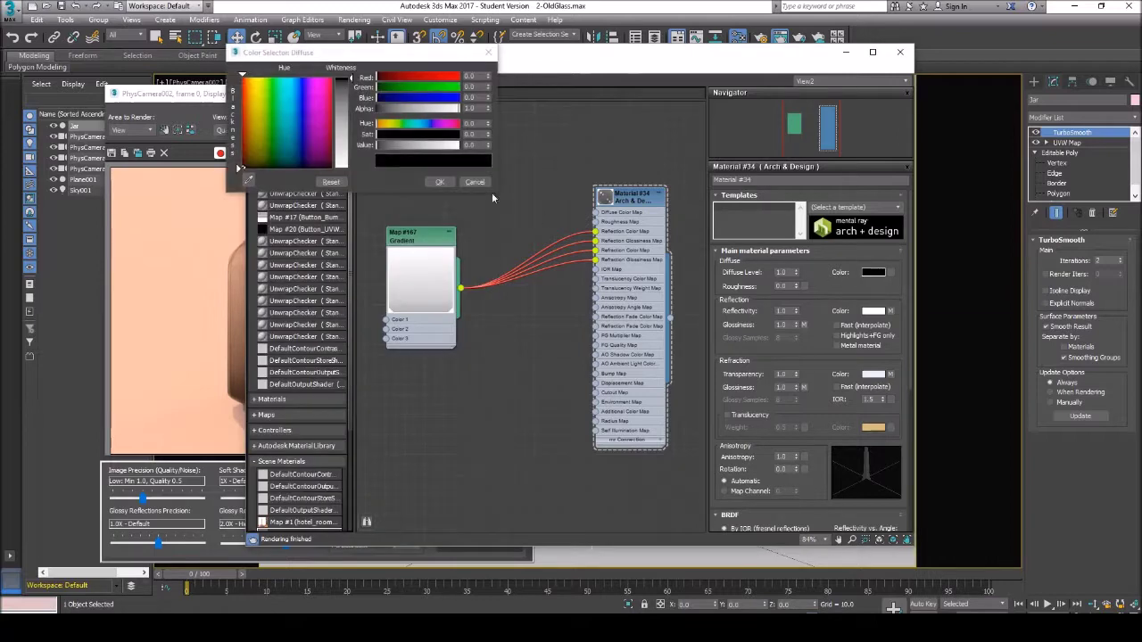
{"action": "left_click_drag", "start_coordinate": [258, 169], "coordinate": [263, 161]}
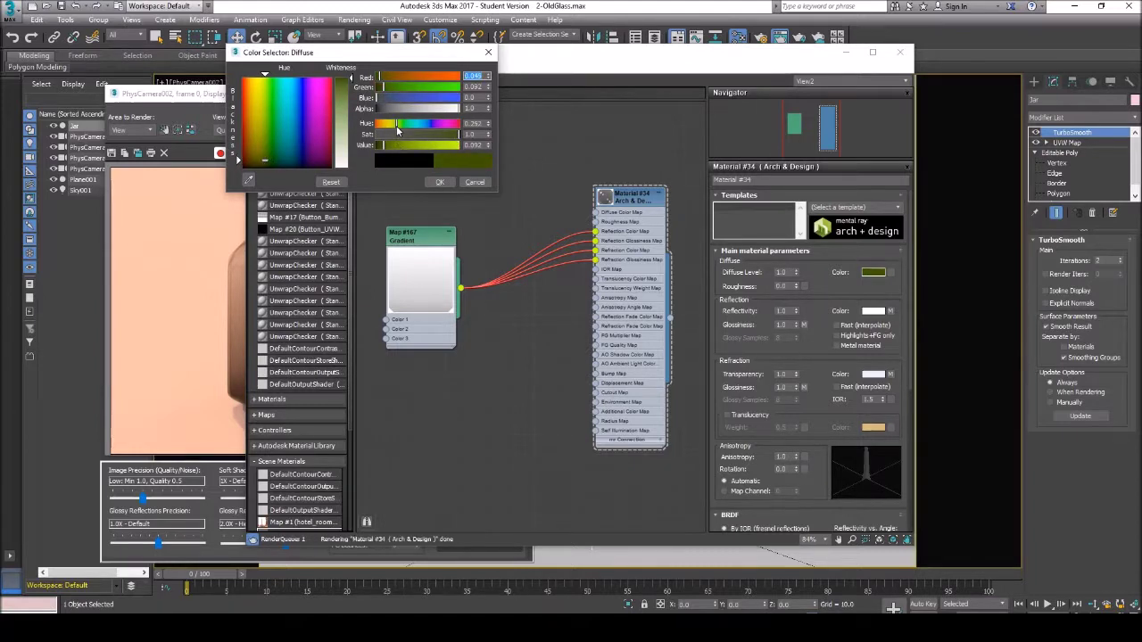
{"action": "left_click", "coordinate": [262, 166]}
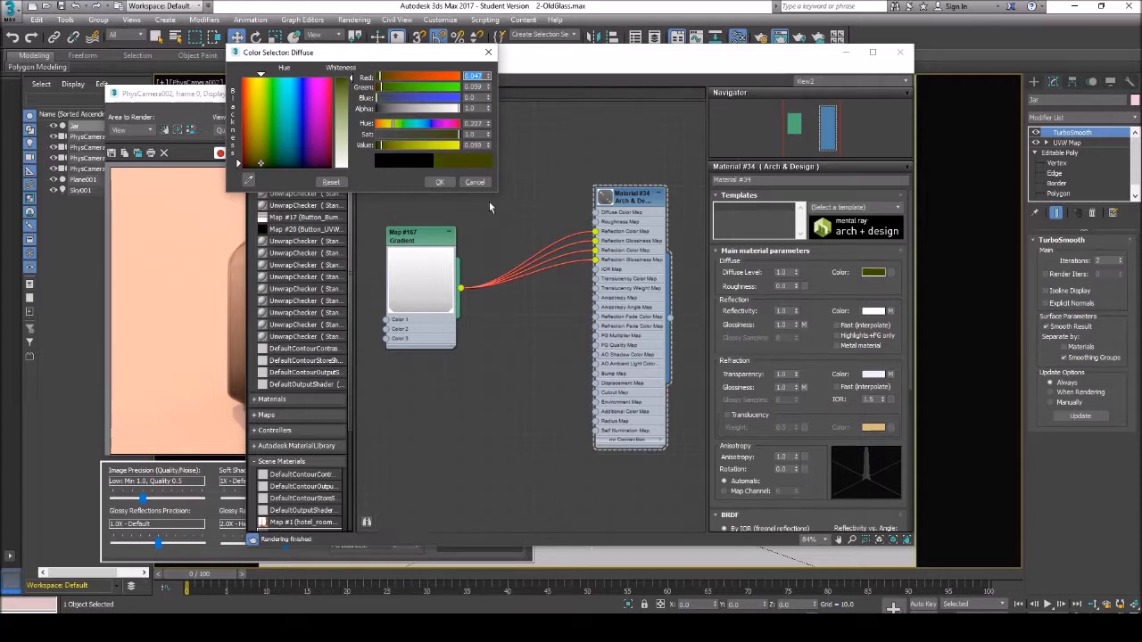
{"action": "left_click", "coordinate": [439, 183]}
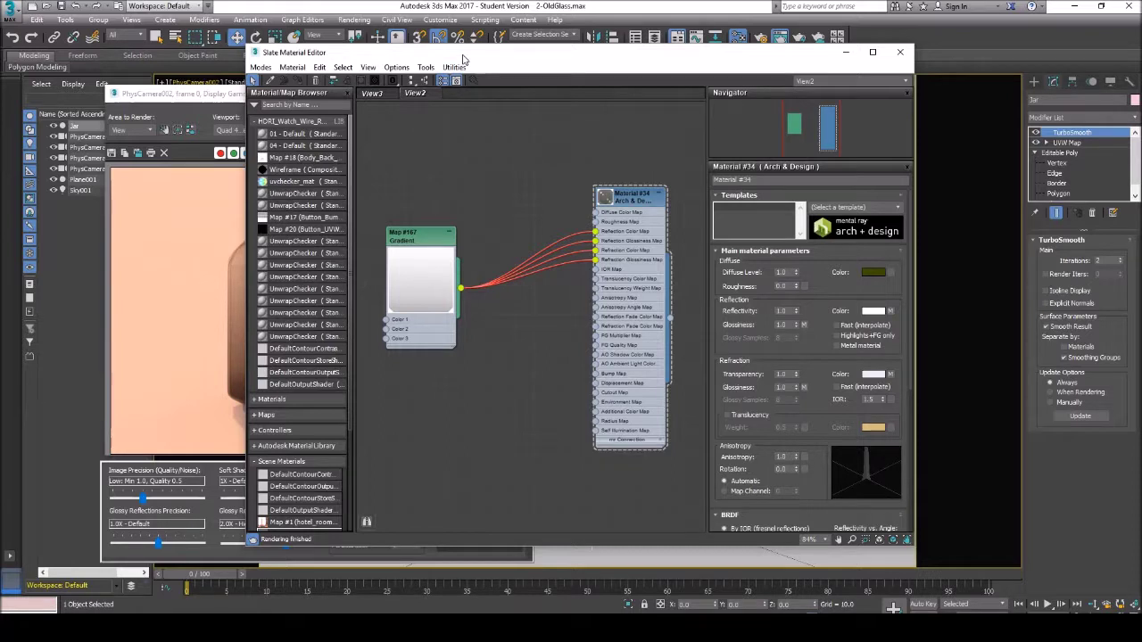
{"action": "key", "text": "shift+q"}
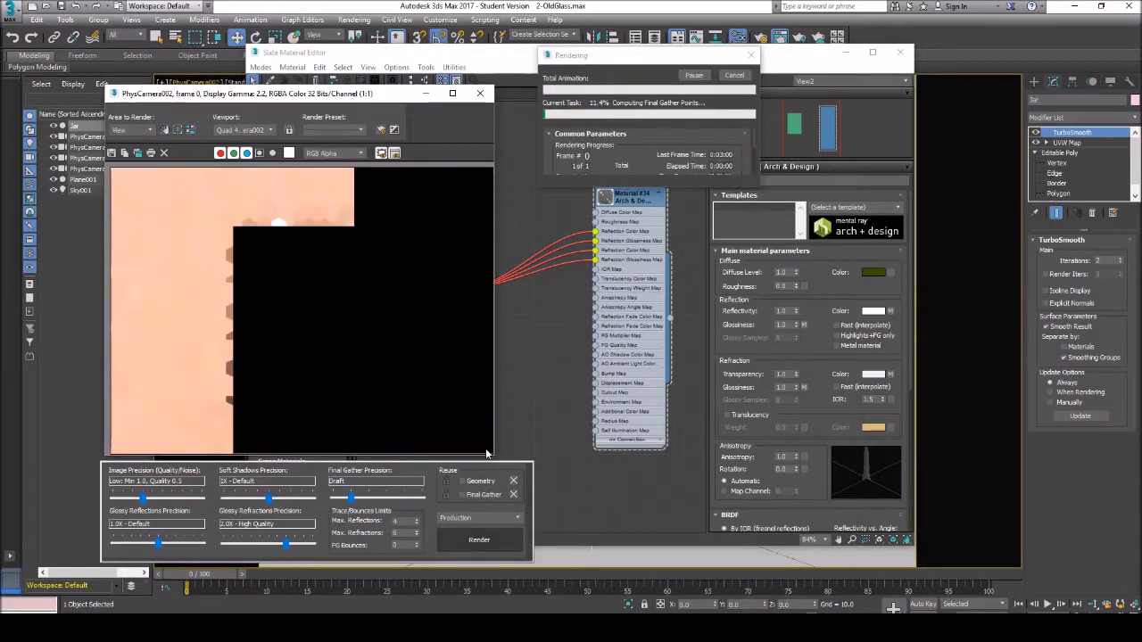